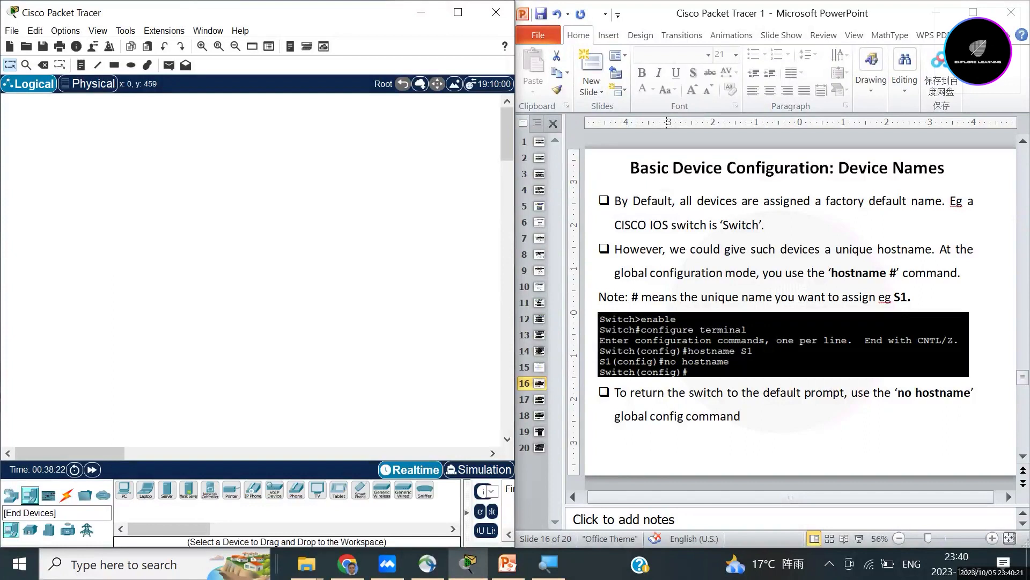
# Step: Place a PC in the logical workspace and a 2960 switch beside it
pyautogui.click(124, 489)
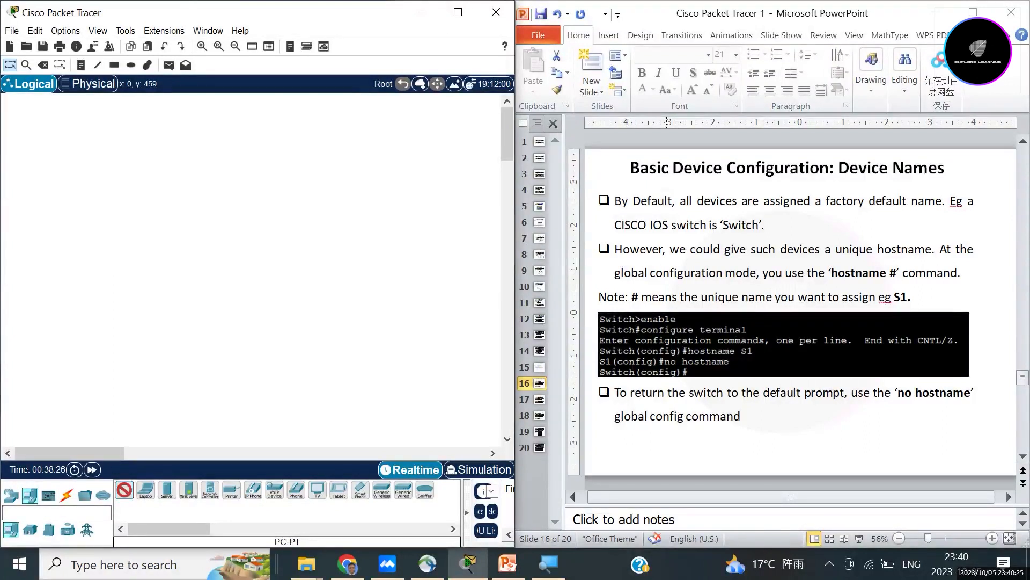
pyautogui.click(138, 330)
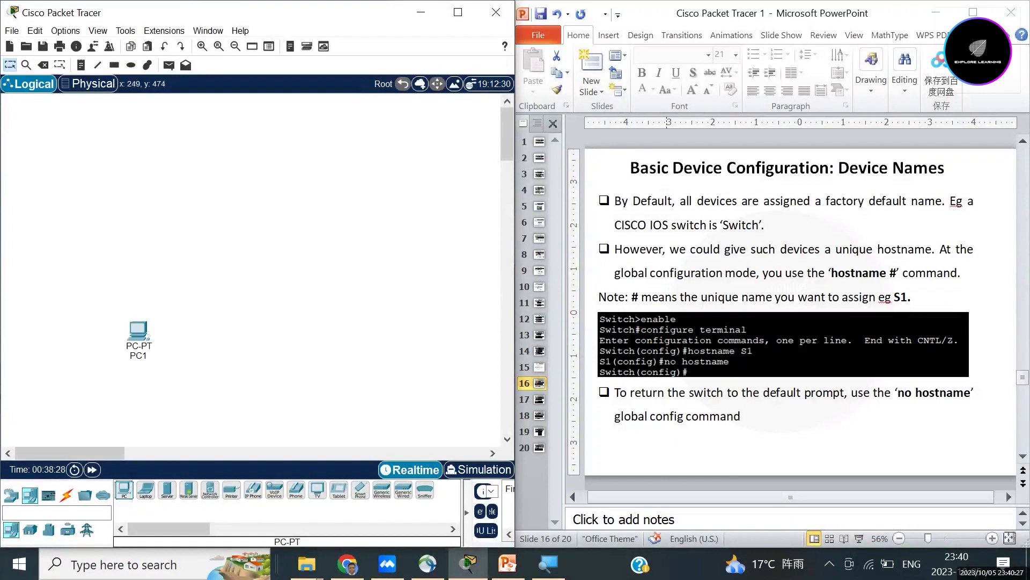
pyautogui.click(11, 495)
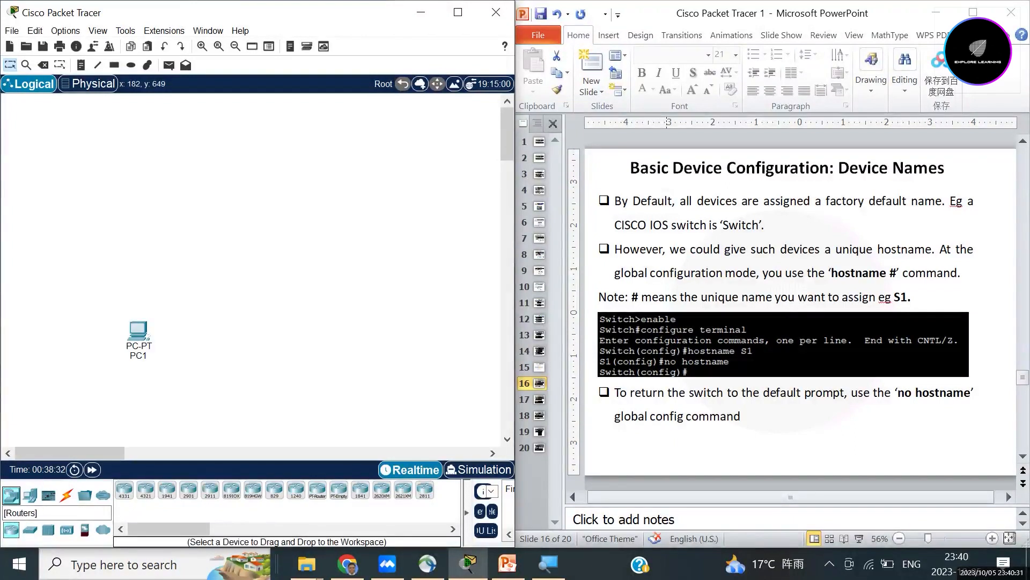
pyautogui.click(31, 530)
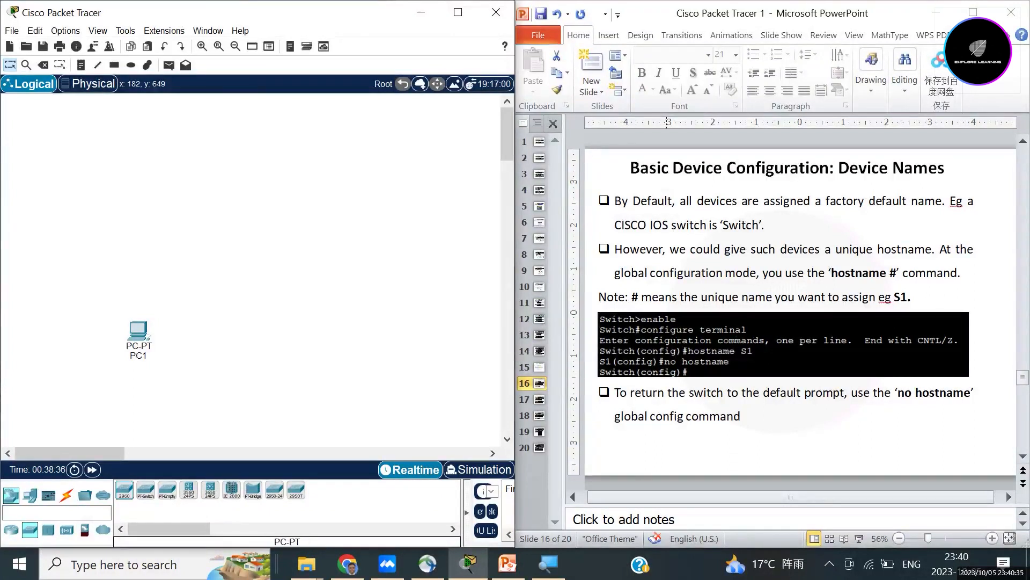
pyautogui.moveTo(124, 489); pyautogui.dragTo(227, 346)
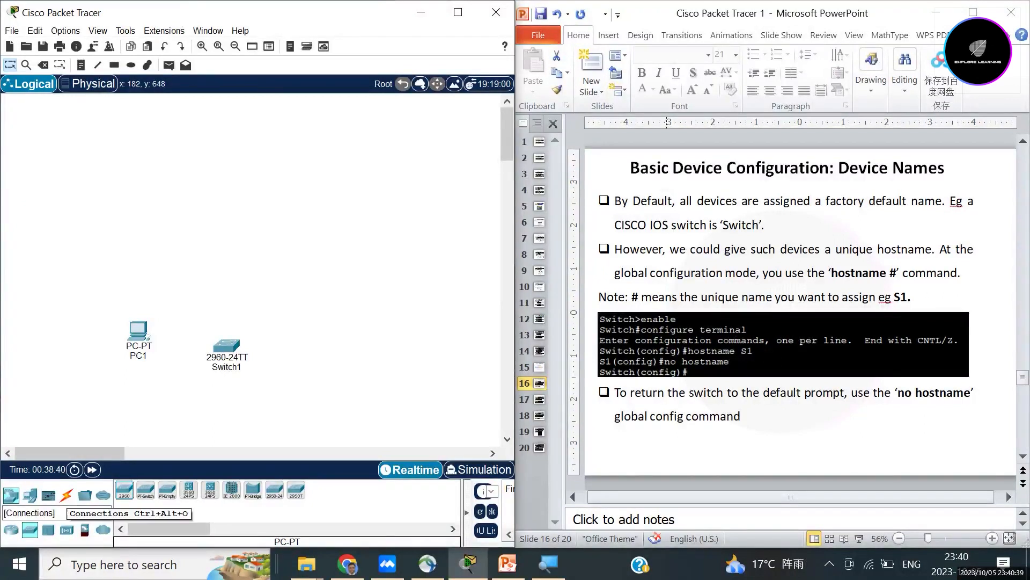
# Step: Connect PC1 to Switch1 with the automatically chosen connection type
pyautogui.click(67, 495)
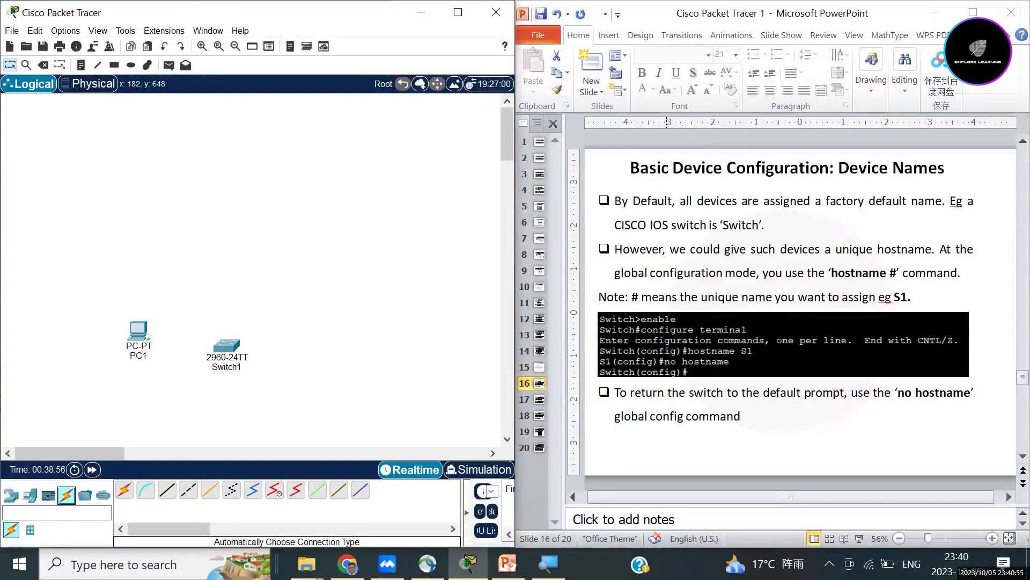
pyautogui.click(124, 490)
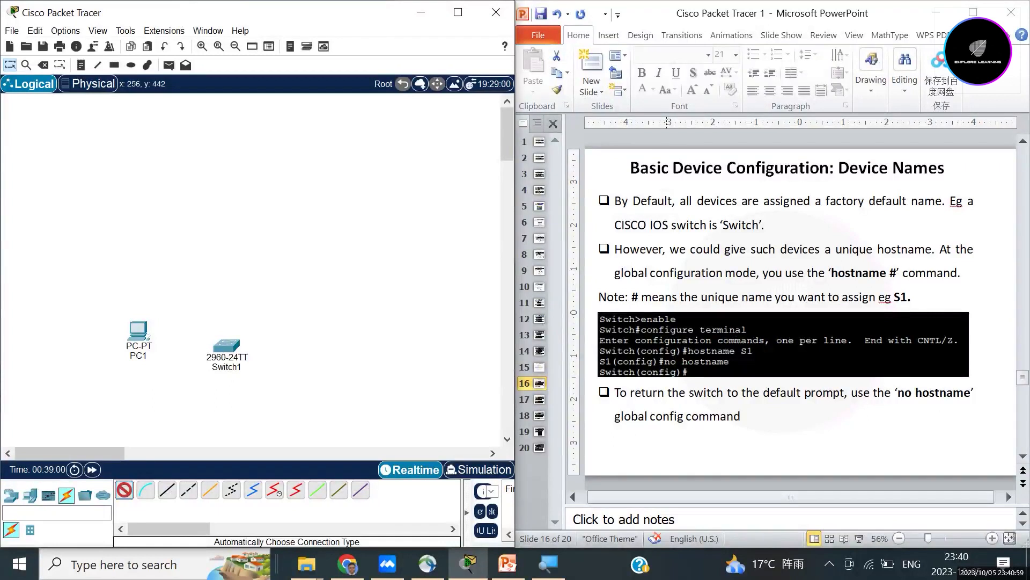
pyautogui.click(139, 332)
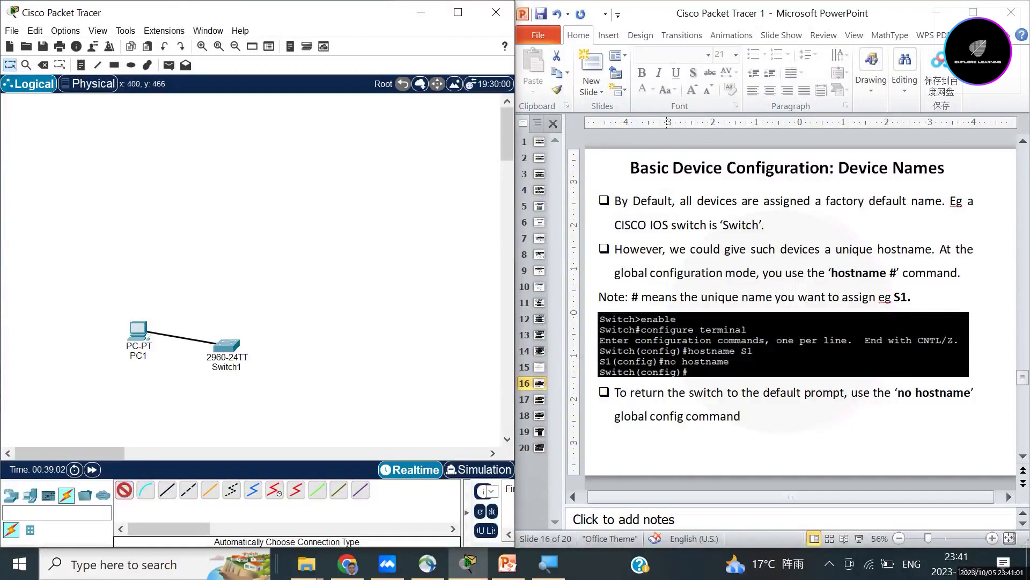
pyautogui.click(229, 345)
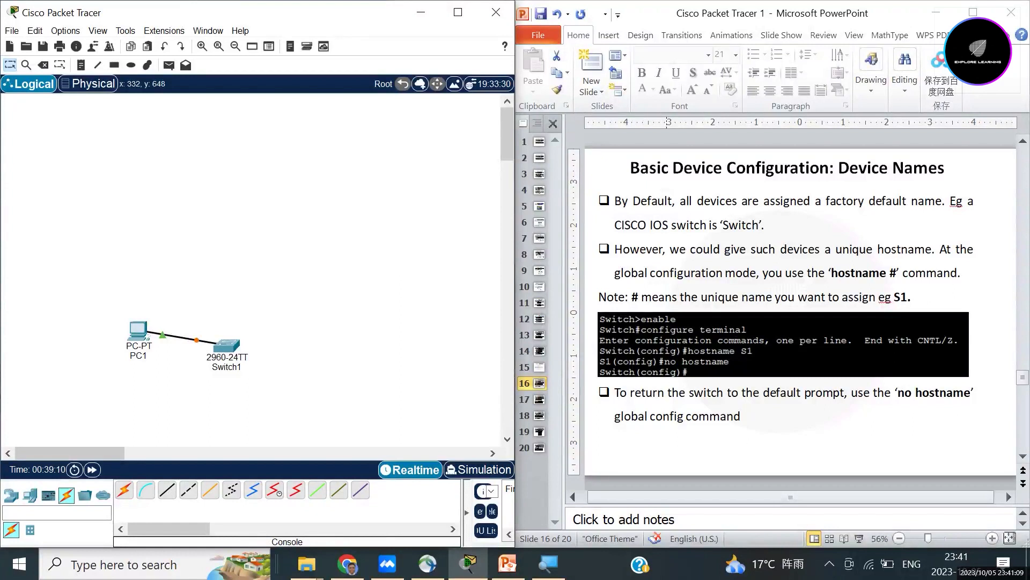
# Step: Run a console cable from PC1's RS 232 port to Switch1's Console port
pyautogui.click(145, 490)
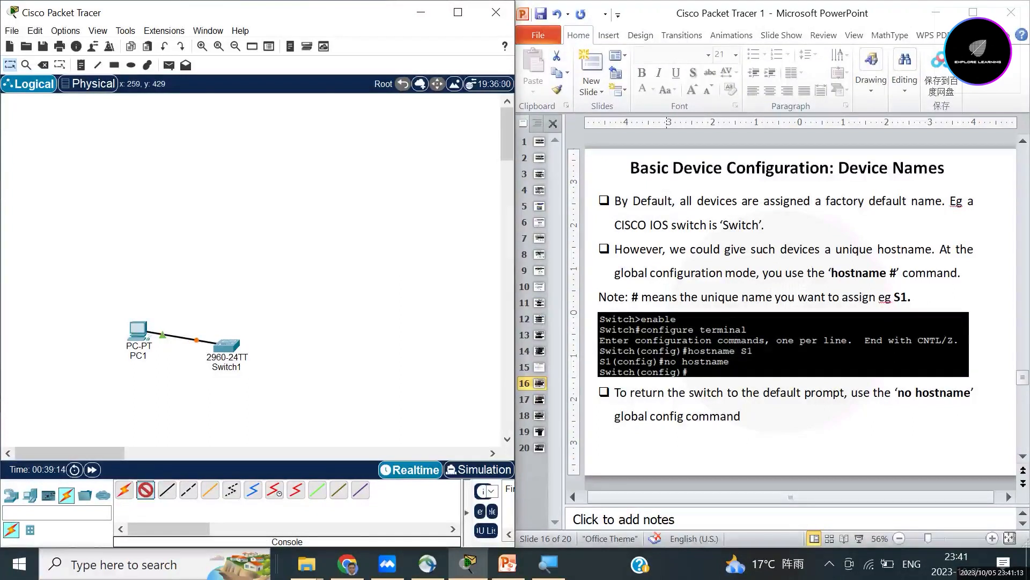
pyautogui.click(138, 328)
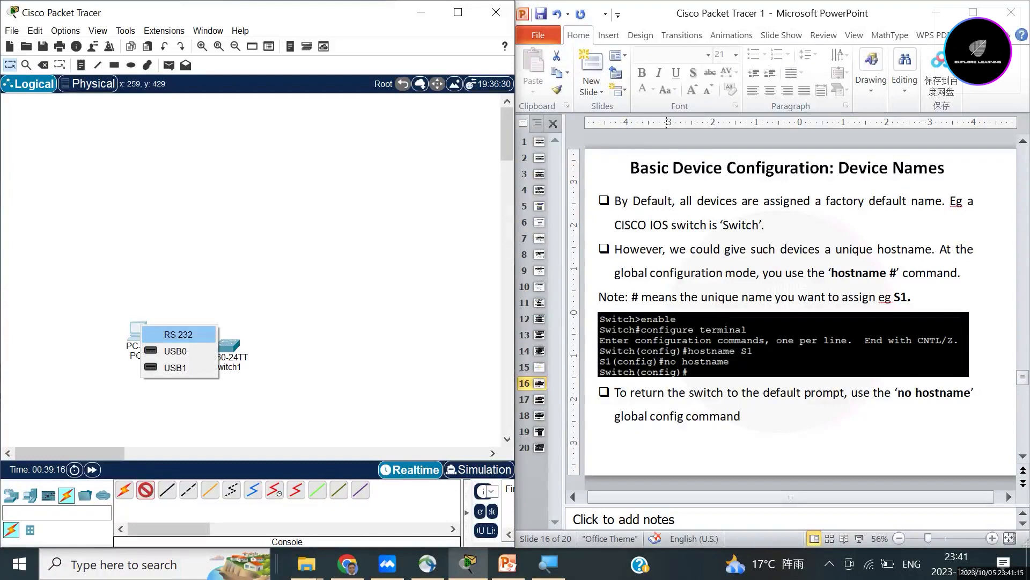
pyautogui.click(179, 334)
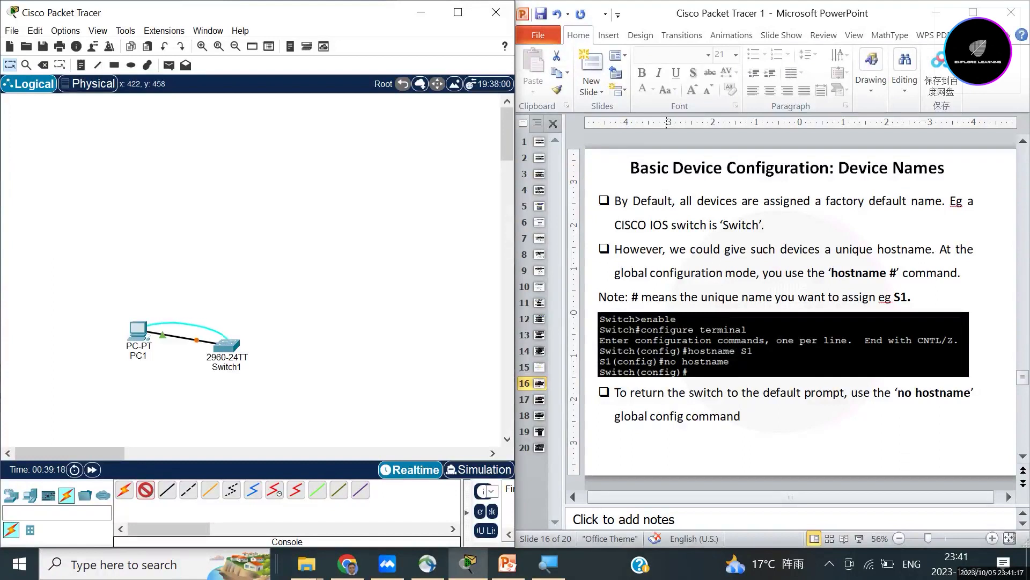
pyautogui.click(228, 343)
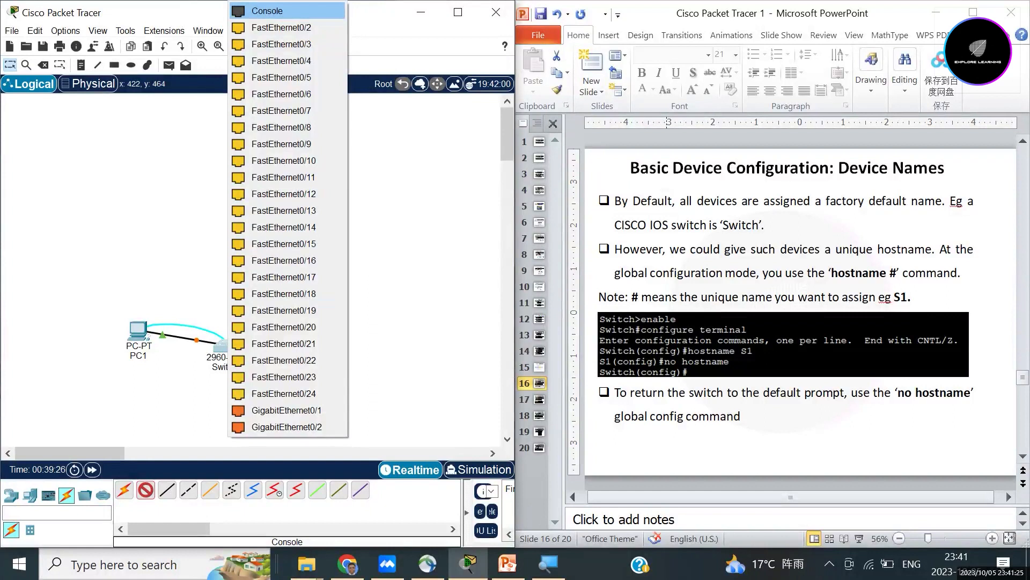
pyautogui.click(267, 11)
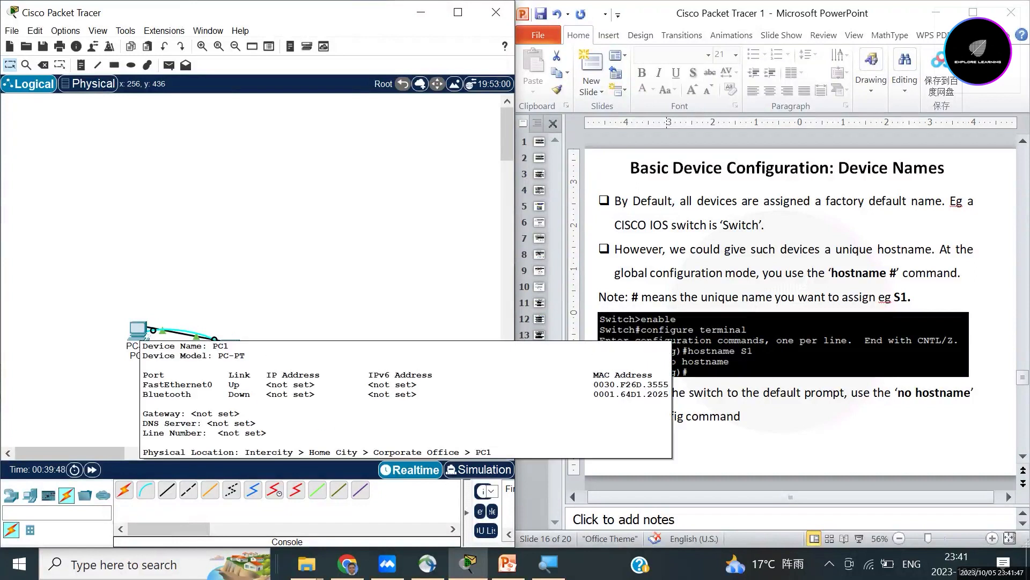
# Step: Open PC1's Terminal with the default port settings and start the console session to the switch
pyautogui.click(138, 327)
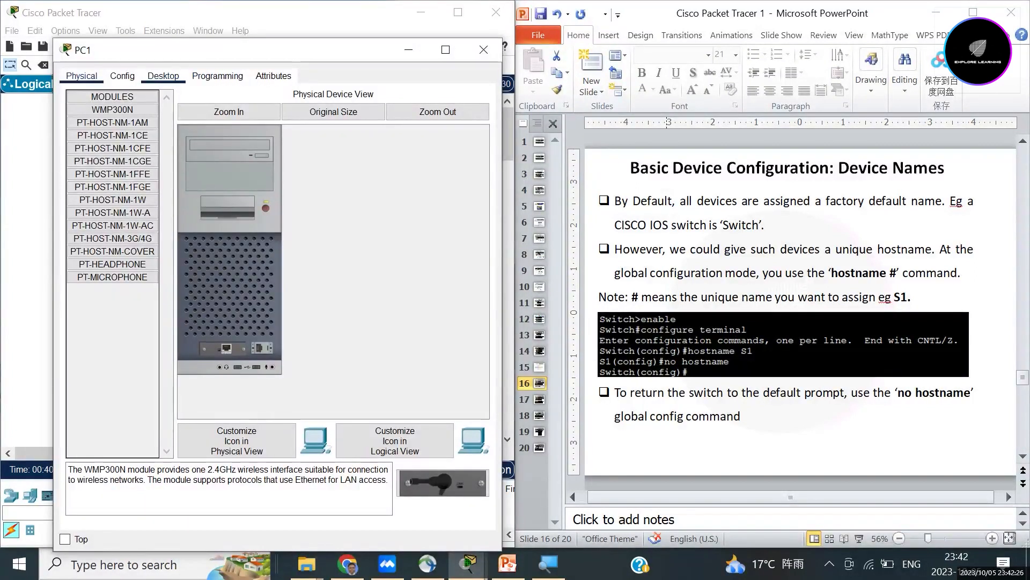
pyautogui.click(163, 76)
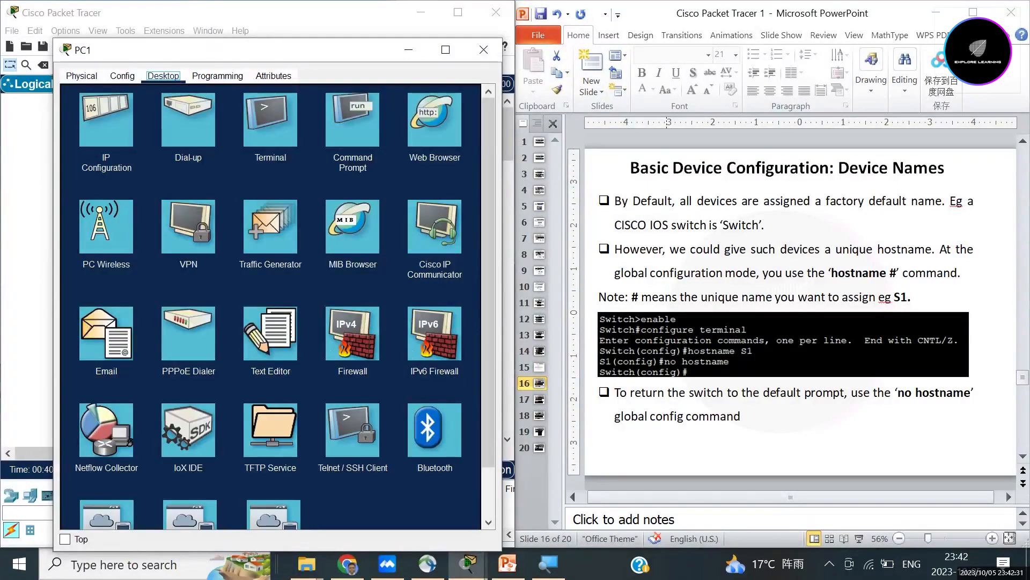
pyautogui.click(274, 120)
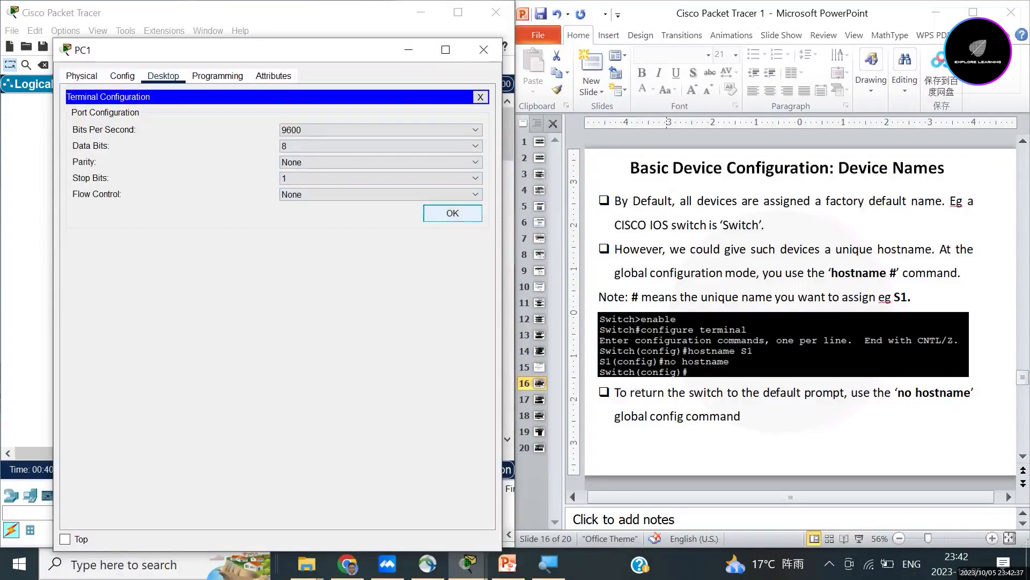
pyautogui.click(453, 213)
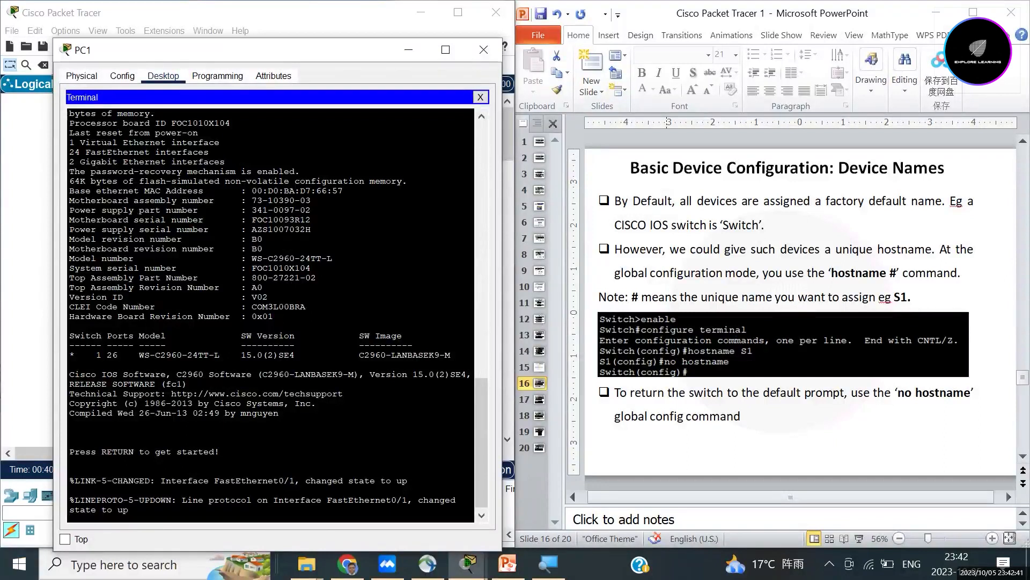
pyautogui.press('Return')
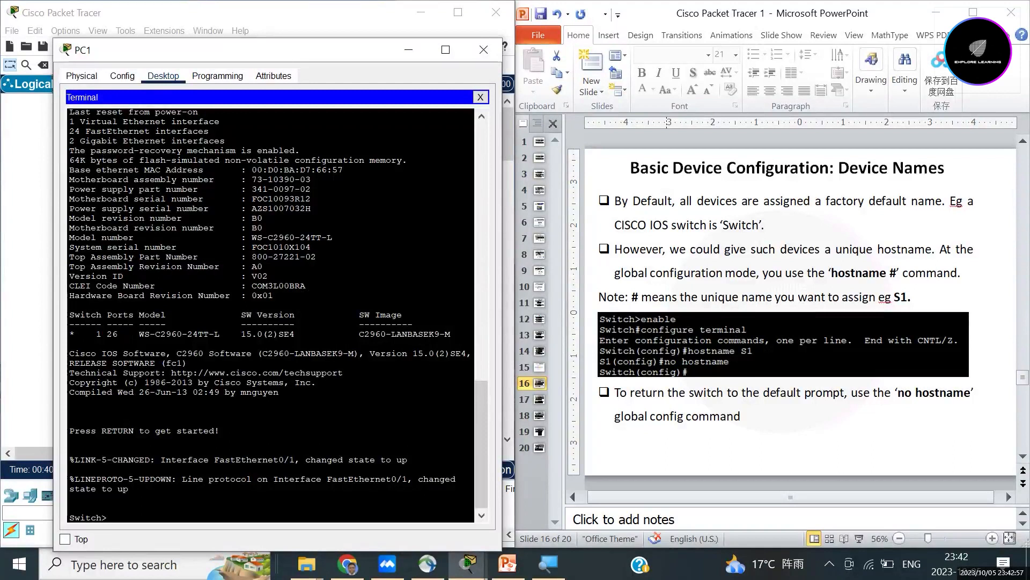
# Step: Enter privileged mode with en and global configuration mode with conf t on the switch
pyautogui.write('en')
pyautogui.press('Return')
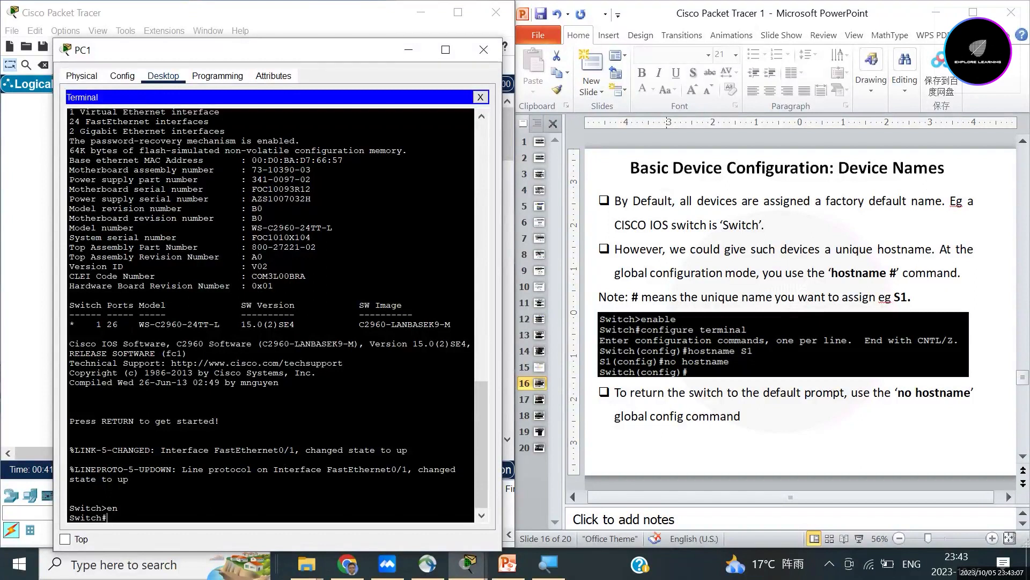
pyautogui.write('conf t')
pyautogui.press('Return')
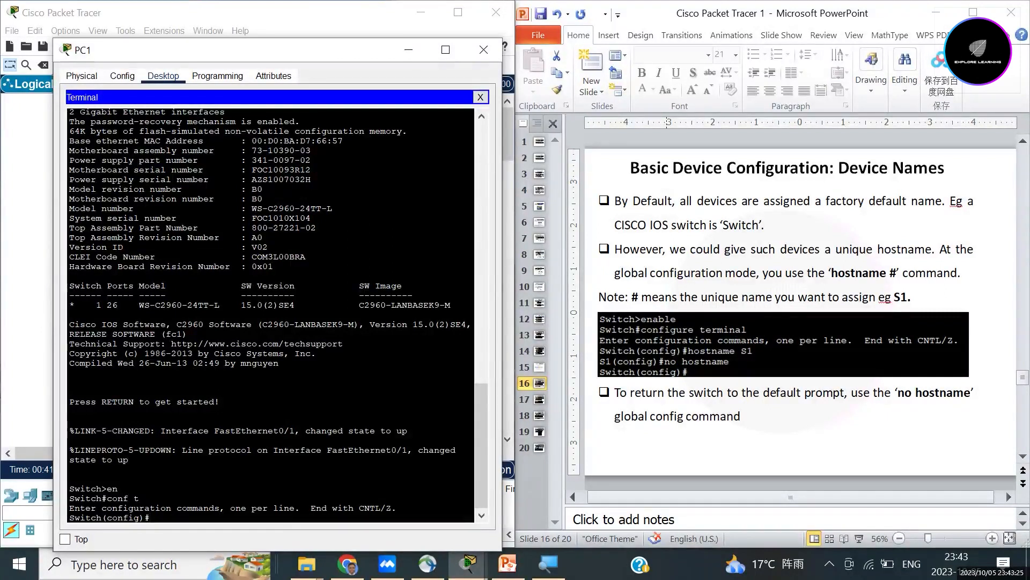
# Step: Set the switch's hostname to S1 with the hostname command in global configuration mode
pyautogui.write('hostname S1')
pyautogui.moveTo(199, 518); pyautogui.dragTo(209, 517)
pyautogui.moveTo(70, 518); pyautogui.dragTo(150, 517)
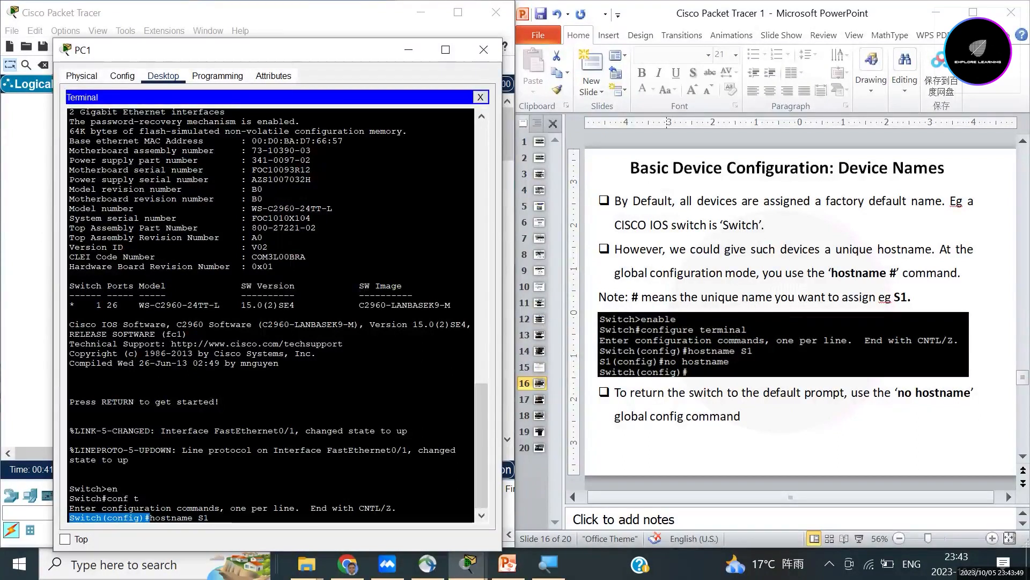
pyautogui.click(193, 517)
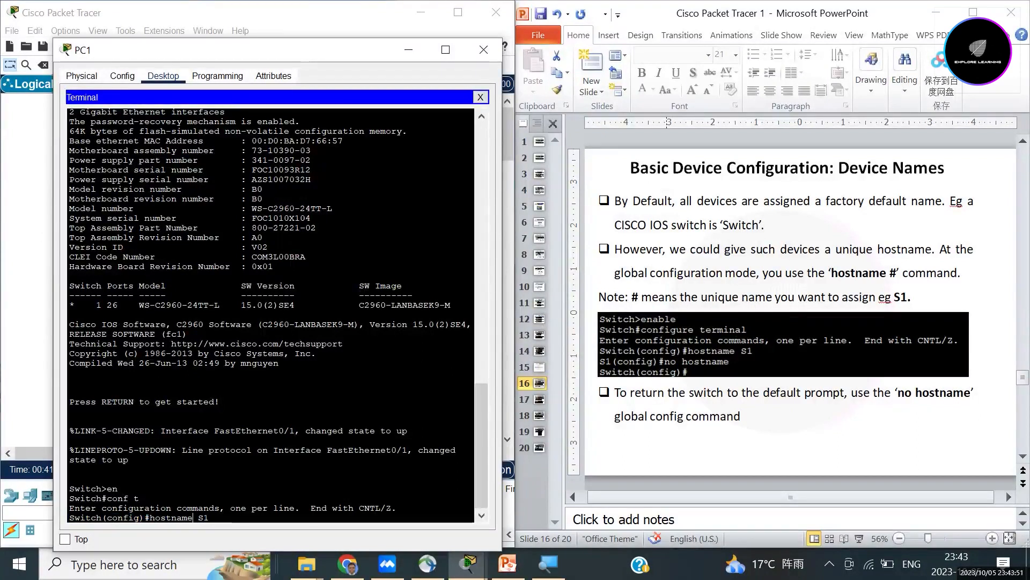
pyautogui.moveTo(192, 517); pyautogui.dragTo(150, 518)
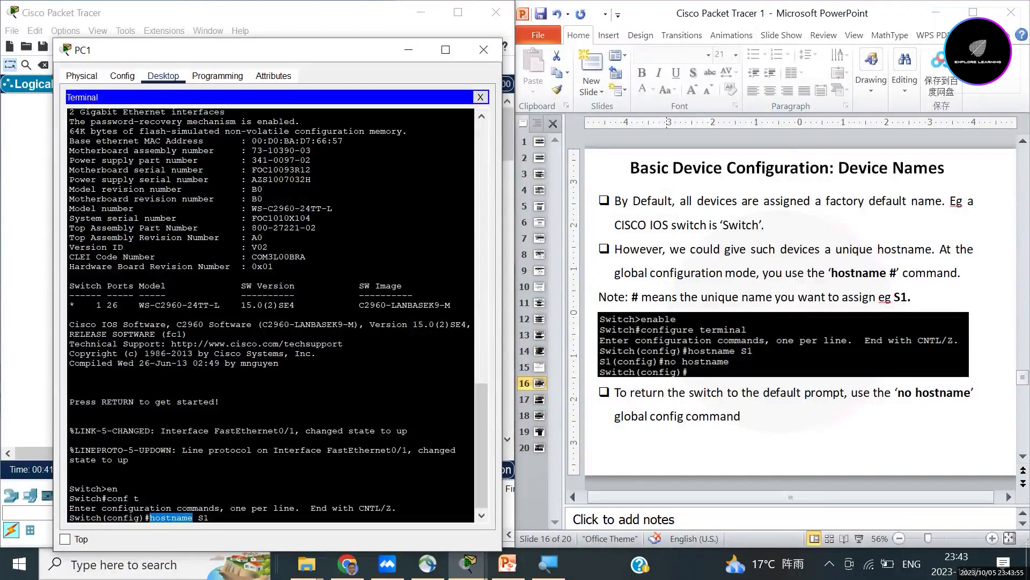
pyautogui.click(193, 517)
pyautogui.doubleClick(203, 517)
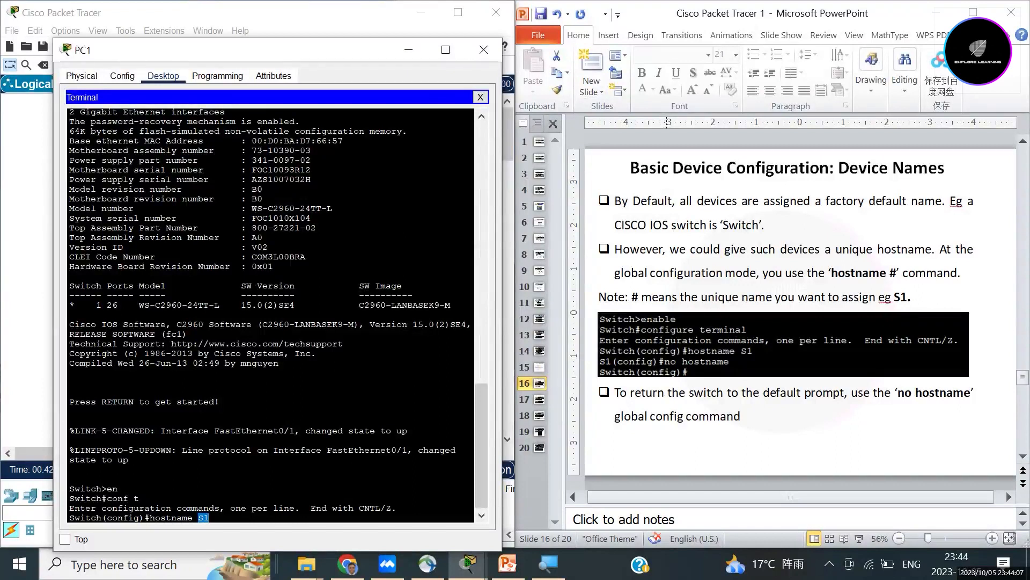
pyautogui.click(209, 517)
pyautogui.press('Return')
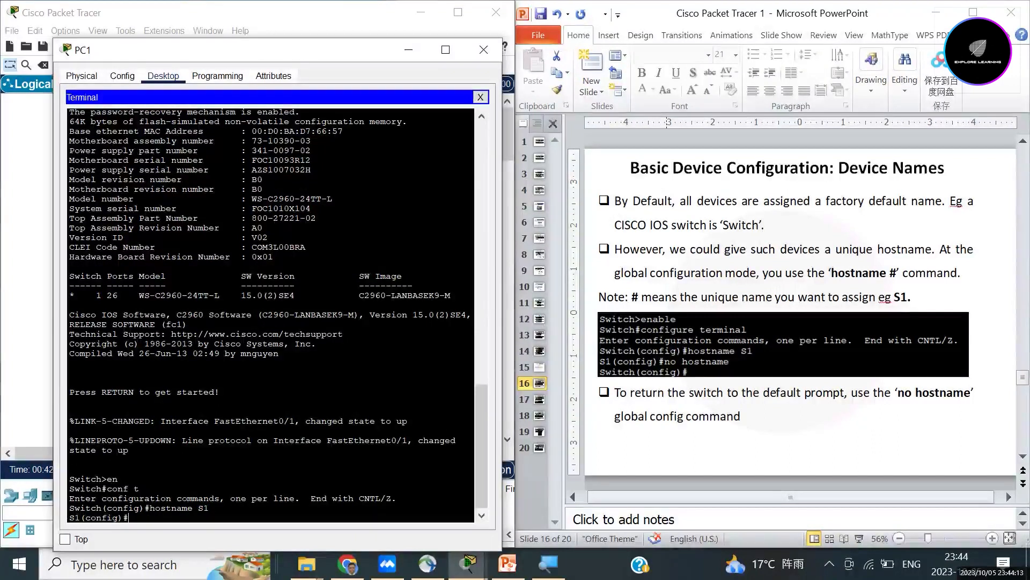
pyautogui.moveTo(80, 518); pyautogui.dragTo(69, 518)
pyautogui.click(129, 518)
# Step: Restore the switch's default name with the no hostname command
pyautogui.write('no')
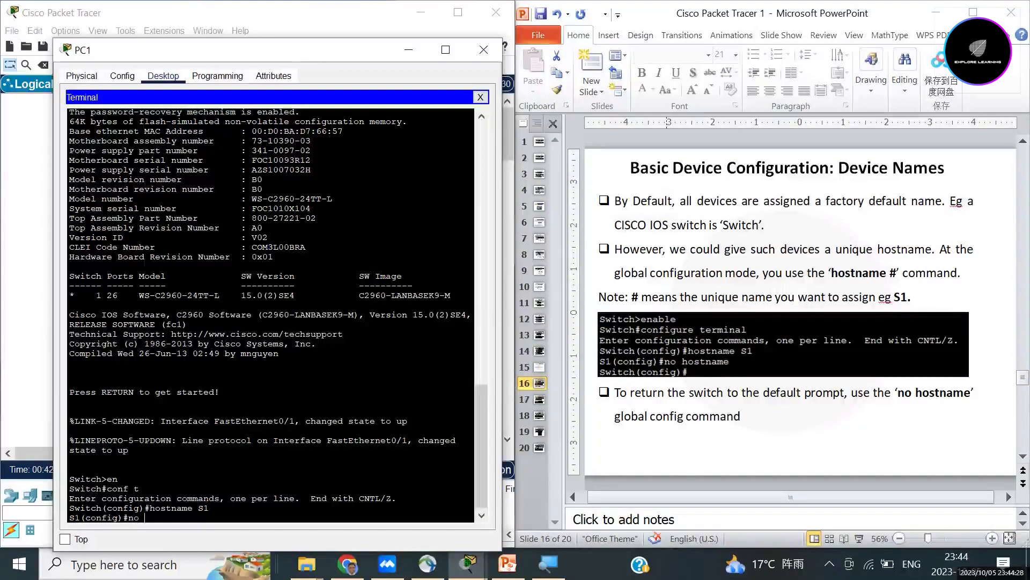
pyautogui.write(' hostname')
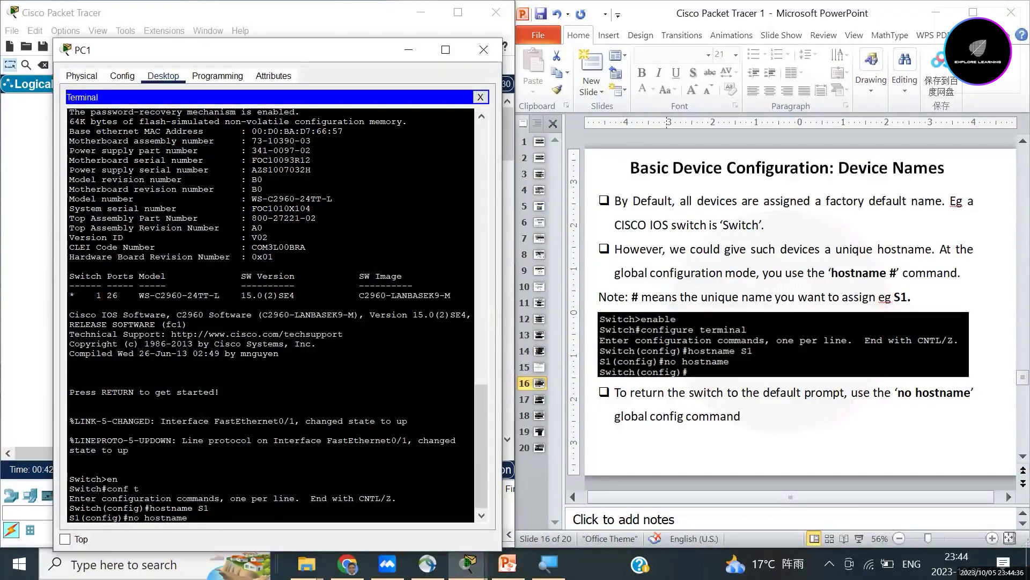
pyautogui.press('Return')
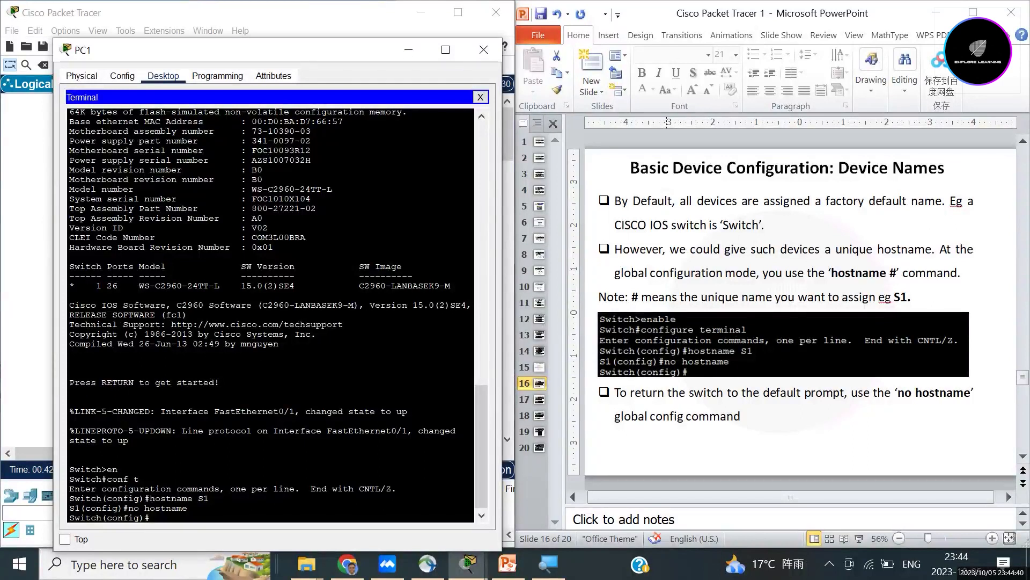
pyautogui.moveTo(101, 518); pyautogui.dragTo(69, 518)
pyautogui.click(151, 517)
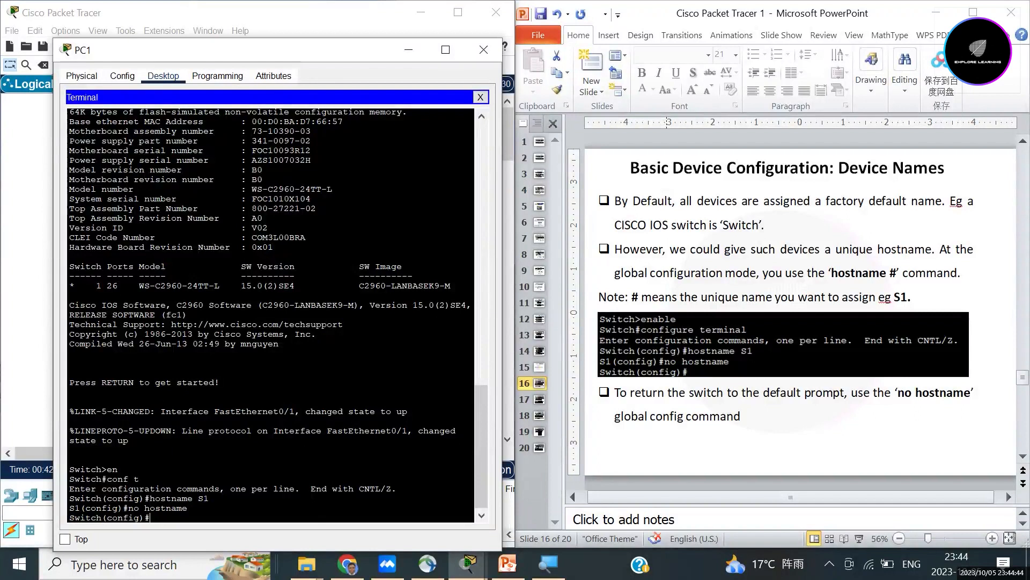
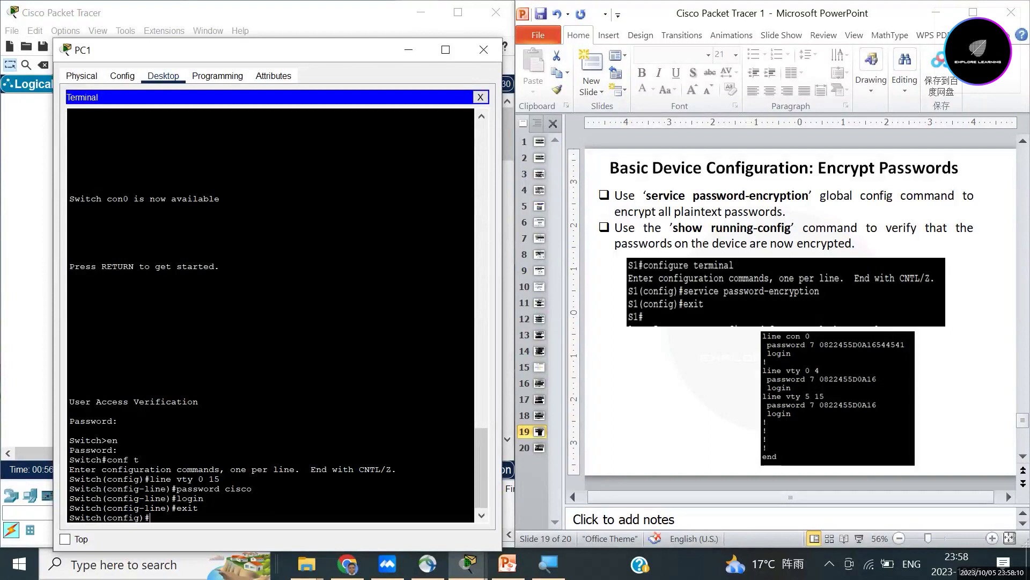
# Step: Exit global configuration mode and run show run to examine the enable secret line in the running configuration
pyautogui.write('xit')
pyautogui.press('Return')
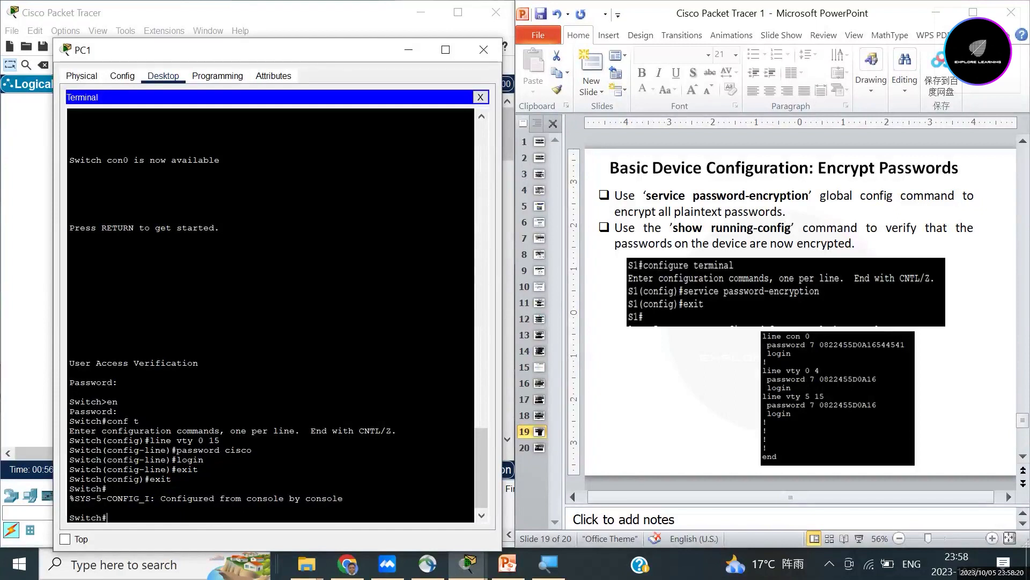
pyautogui.write('show run')
pyautogui.press('Return')
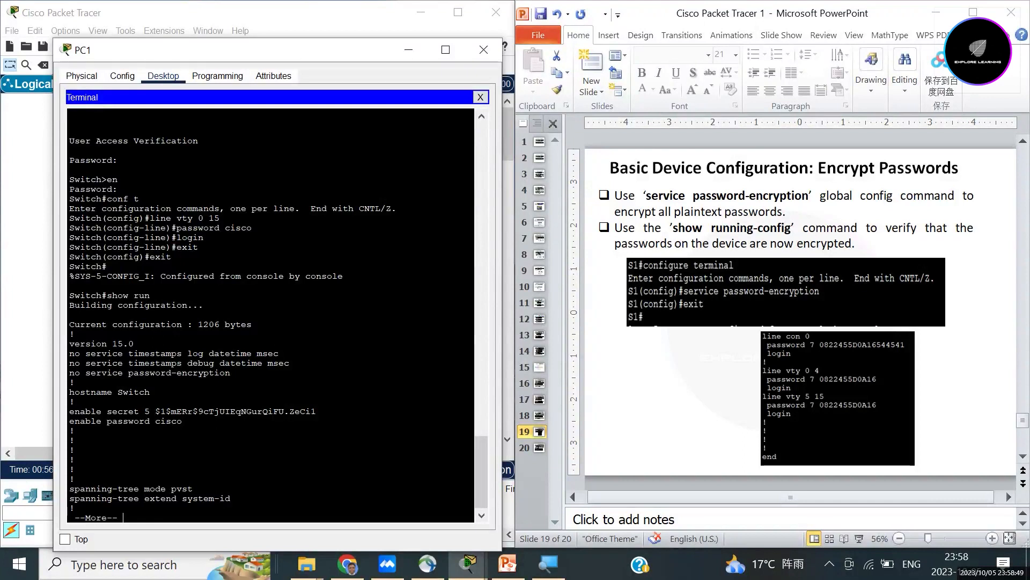
pyautogui.moveTo(145, 411); pyautogui.dragTo(316, 412)
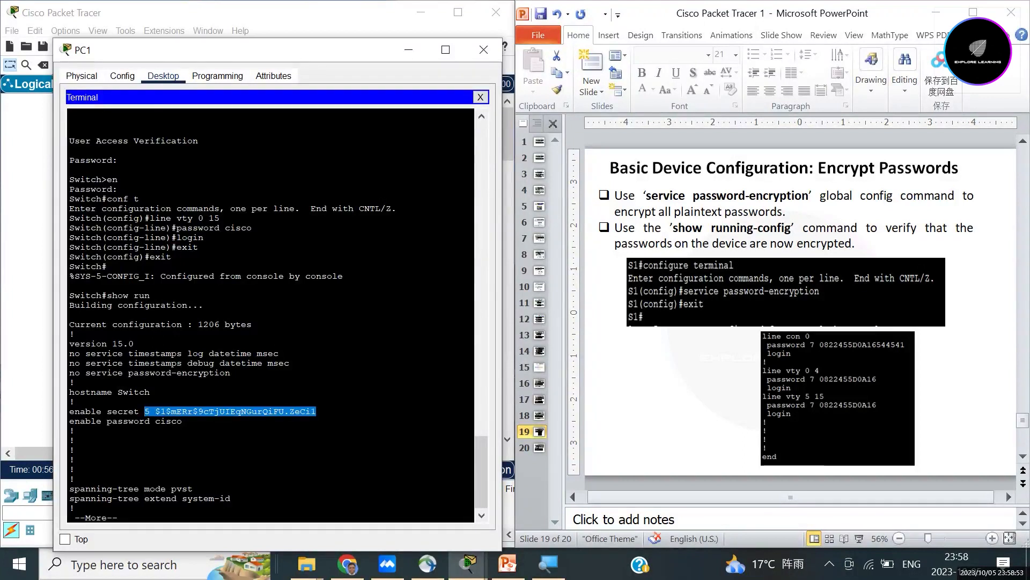
pyautogui.click(316, 412)
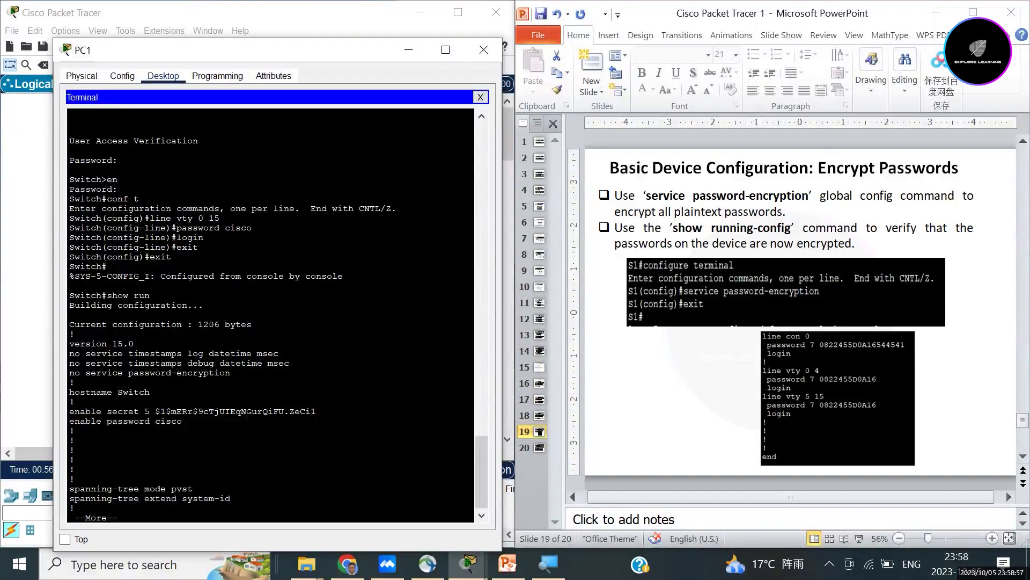
# Step: Examine the password-encryption setting and the enable, console and vty password lines through the end of the running configuration
pyautogui.moveTo(182, 421); pyautogui.dragTo(156, 420)
pyautogui.moveTo(231, 372); pyautogui.dragTo(70, 372)
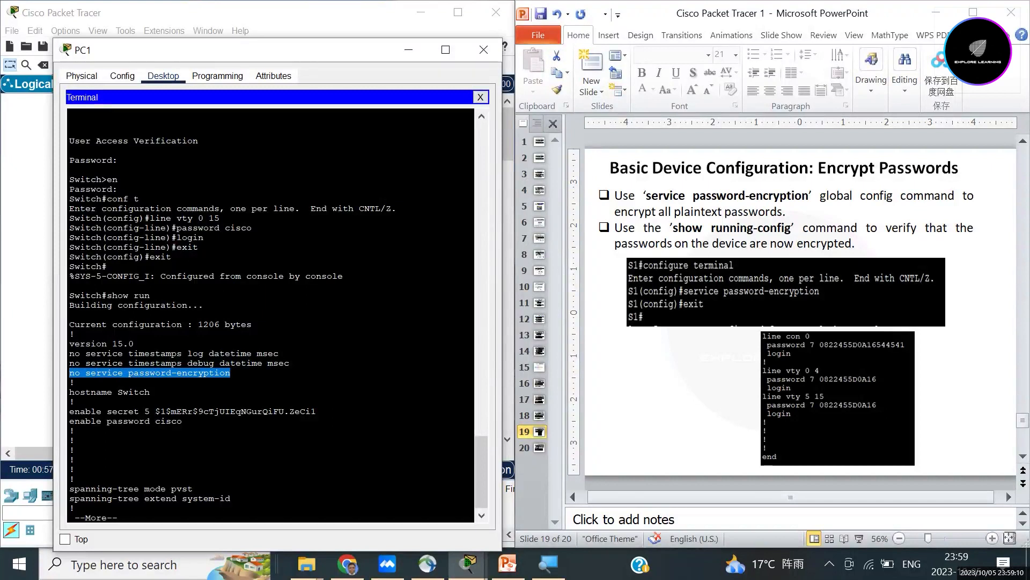
pyautogui.click(129, 383)
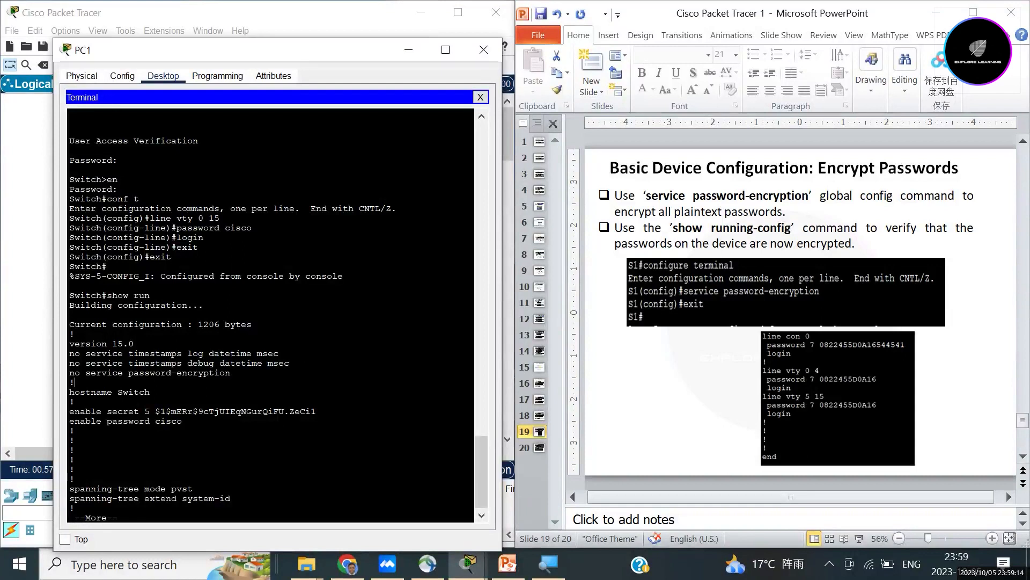
pyautogui.press('space')
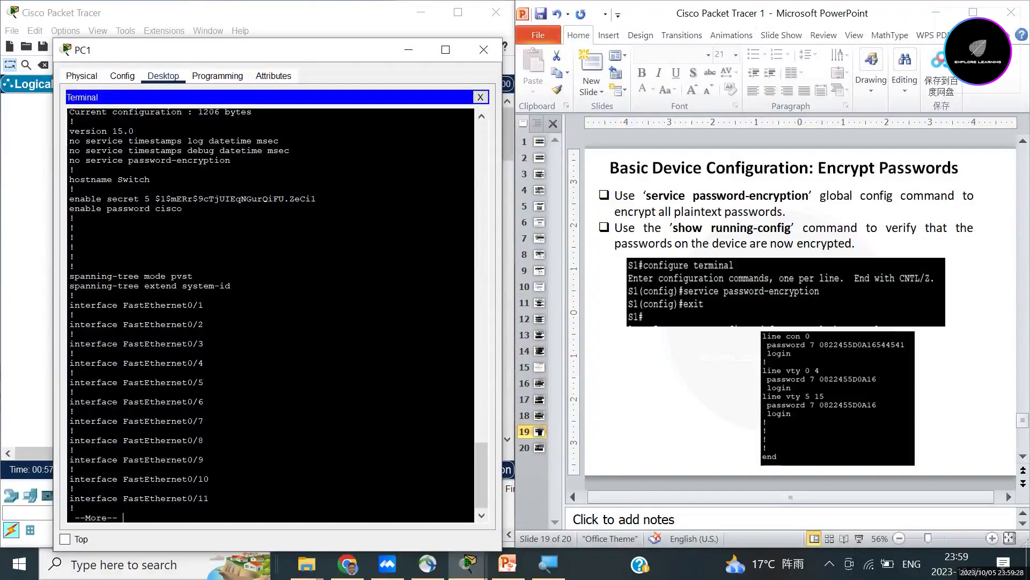
pyautogui.press('space')
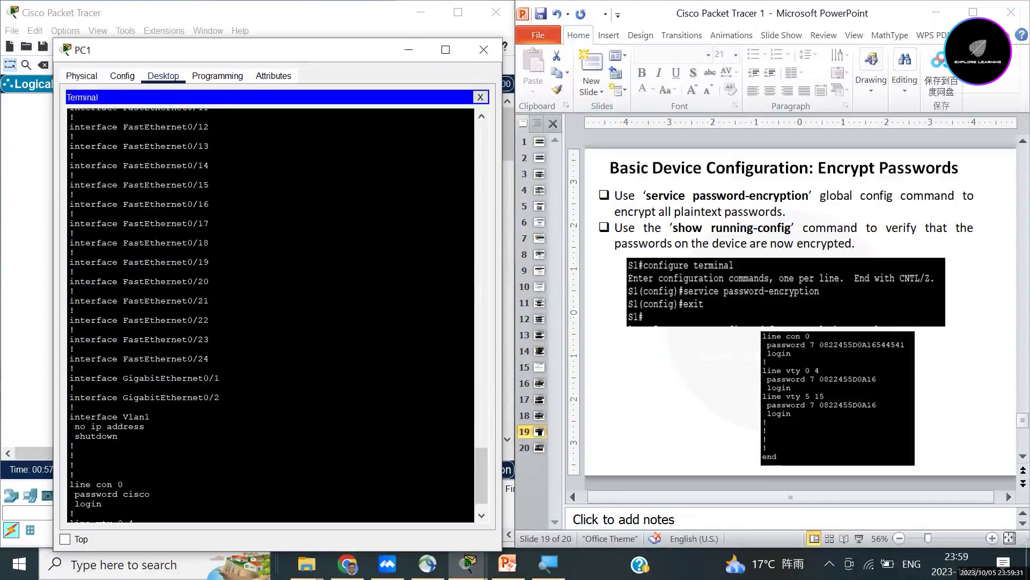
pyautogui.scroll(2, 270, 316)
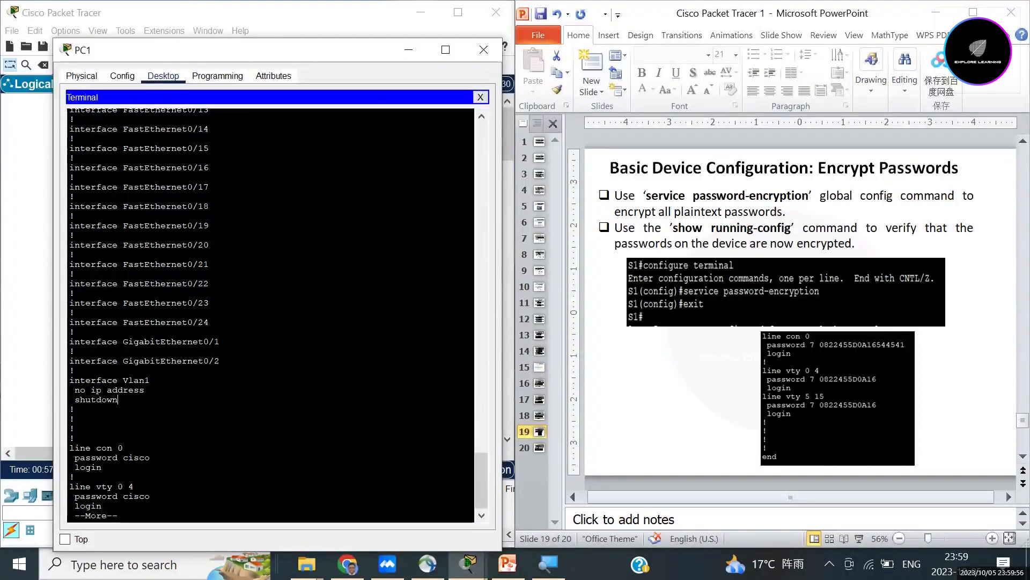
pyautogui.moveTo(123, 457); pyautogui.dragTo(150, 457)
pyautogui.click(103, 467)
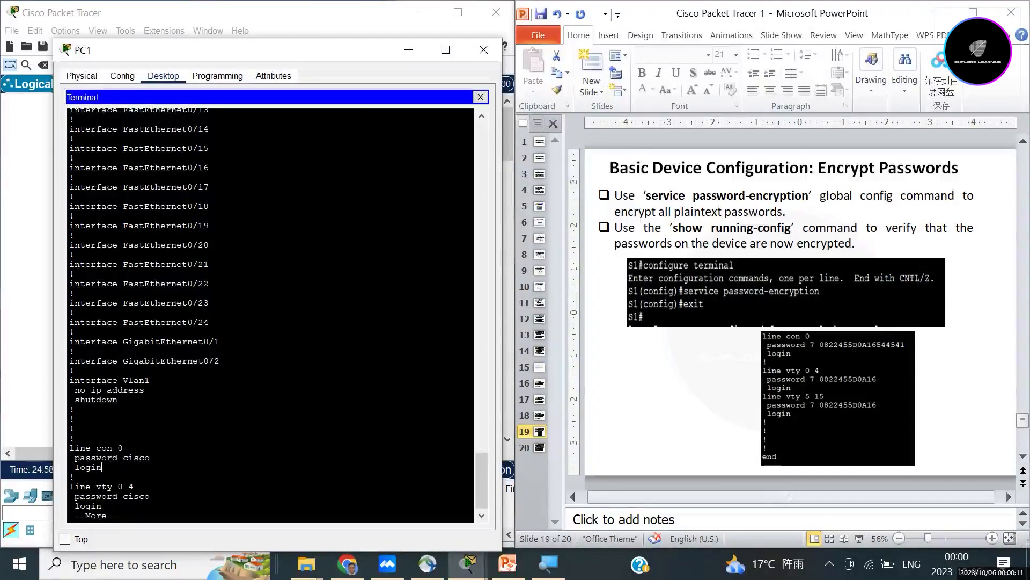
pyautogui.press('space')
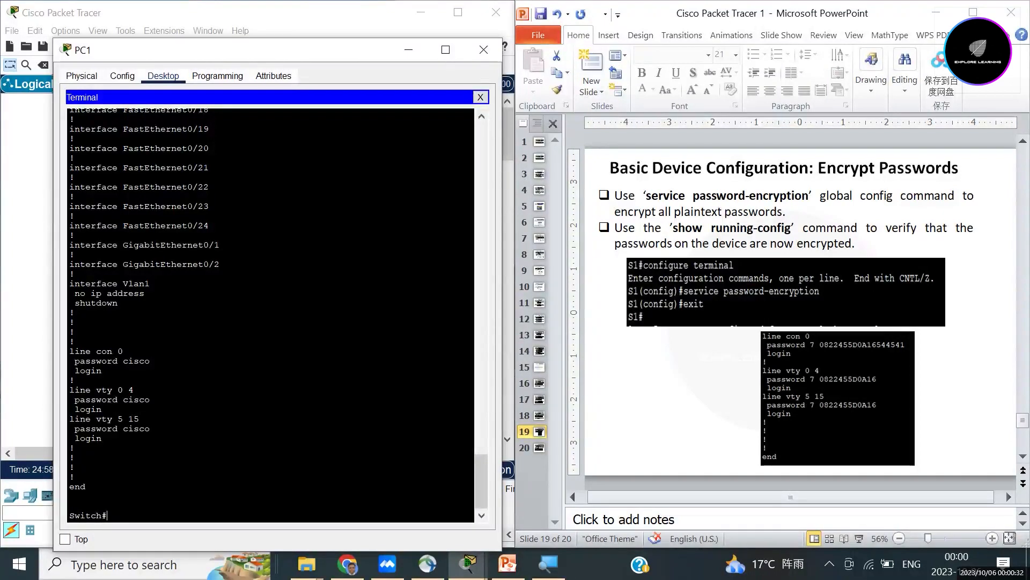
# Step: Enter global configuration mode with conf t and encrypt all plaintext passwords with the service password-encryption command
pyautogui.write('c')
pyautogui.write('onf t')
pyautogui.press('Return')
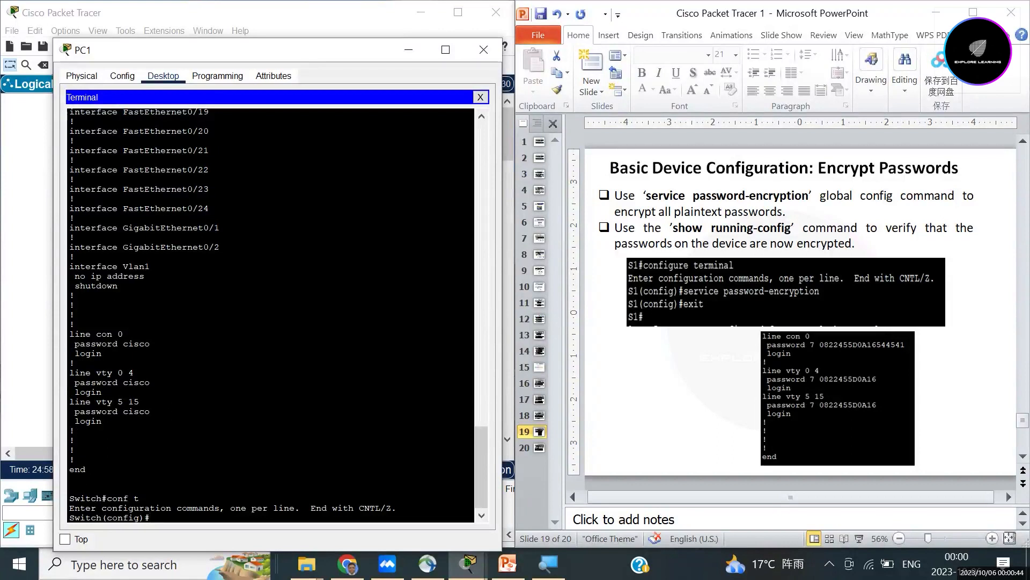
pyautogui.write('service password')
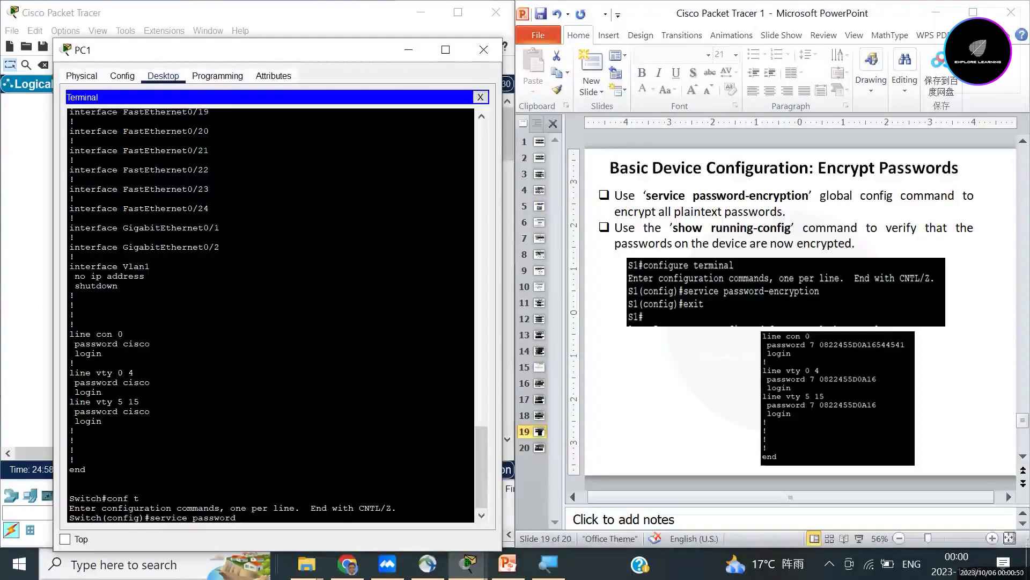
pyautogui.write('-encryption')
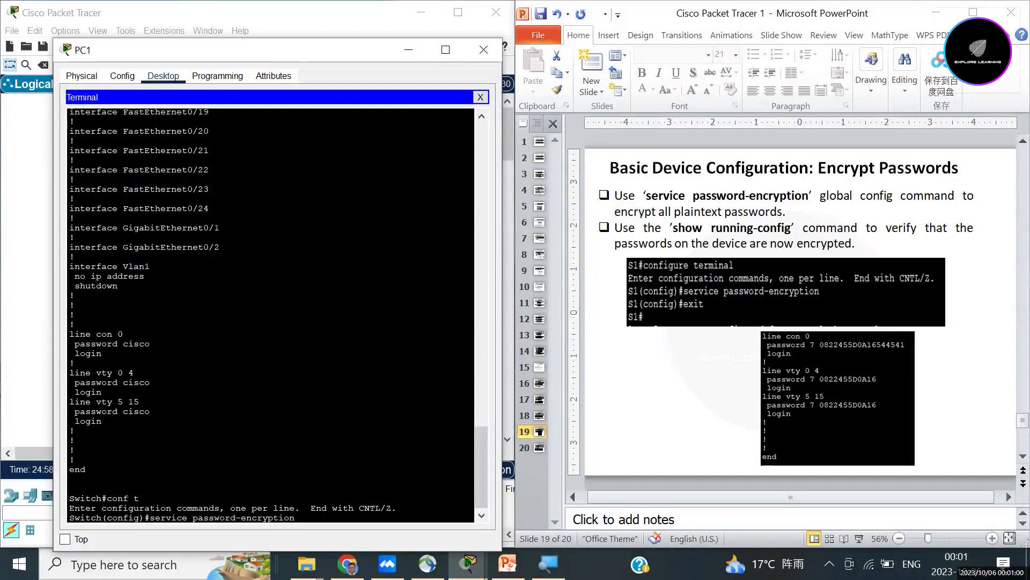
pyautogui.press('Return')
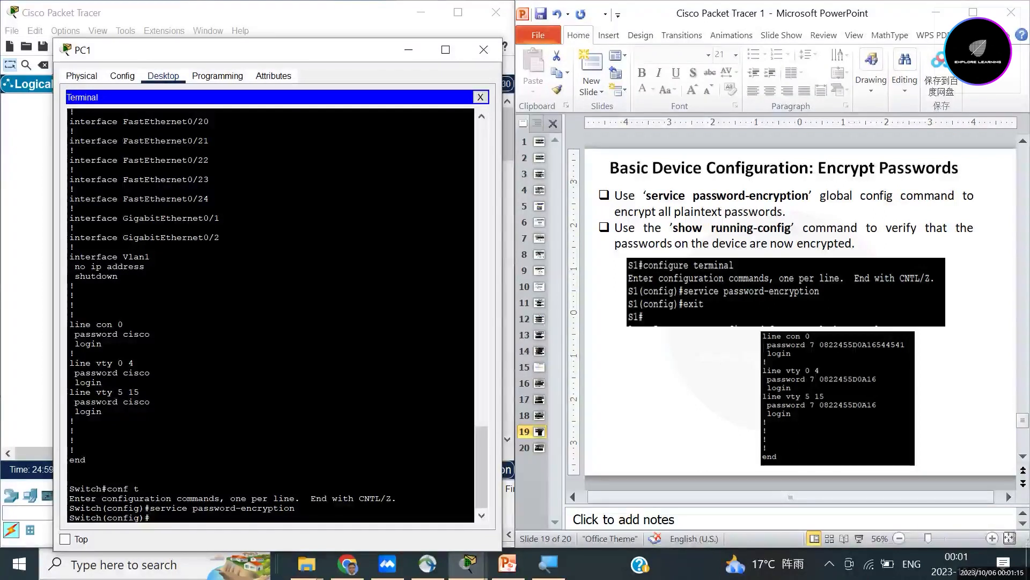
# Step: Exit global configuration mode and run show run to check the enable, console and vty password lines for encryption
pyautogui.write('exit')
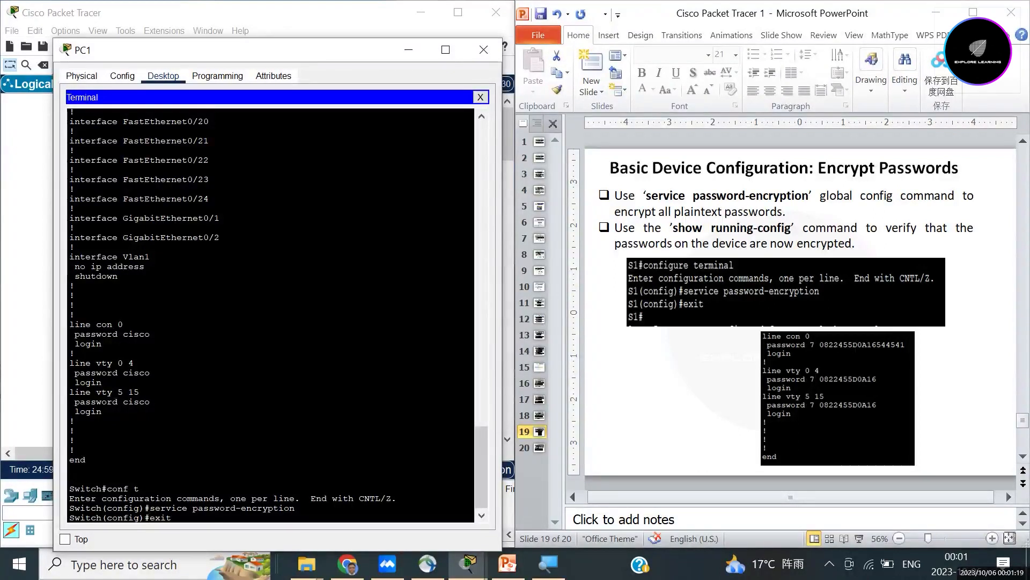
pyautogui.press('Return')
pyautogui.press('Return')
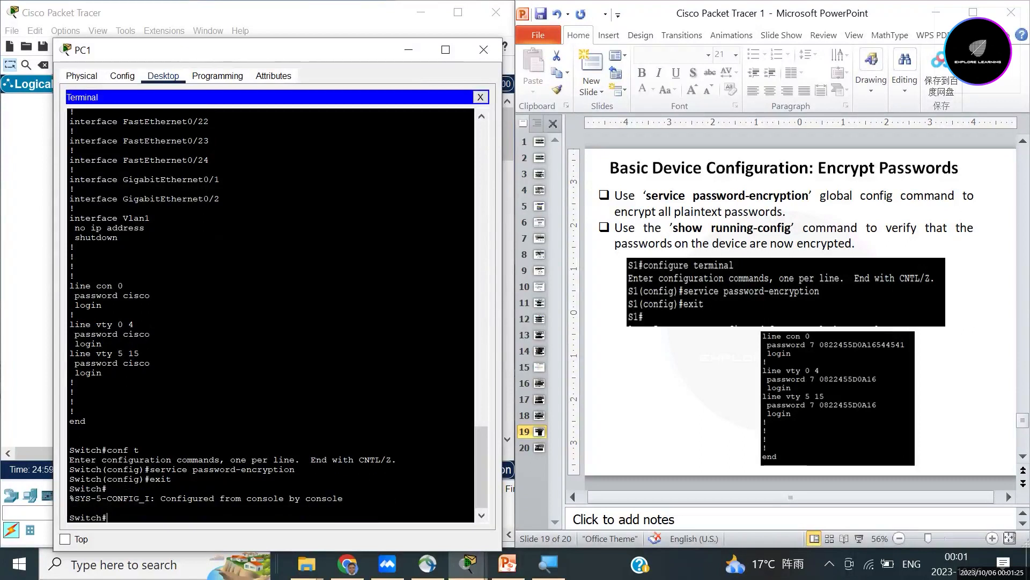
pyautogui.write('show run')
pyautogui.press('Return')
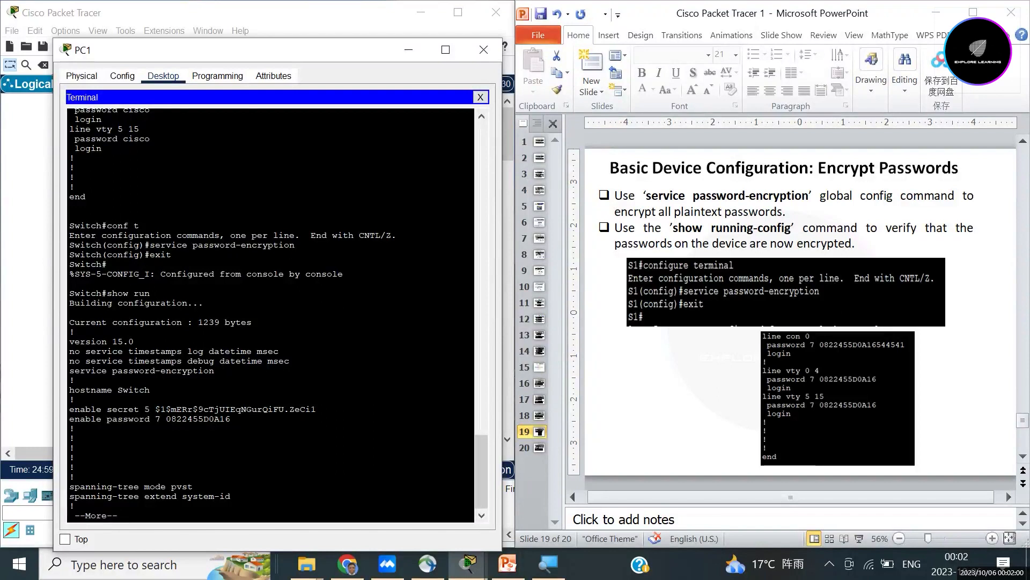
pyautogui.press('space')
pyautogui.press('space')
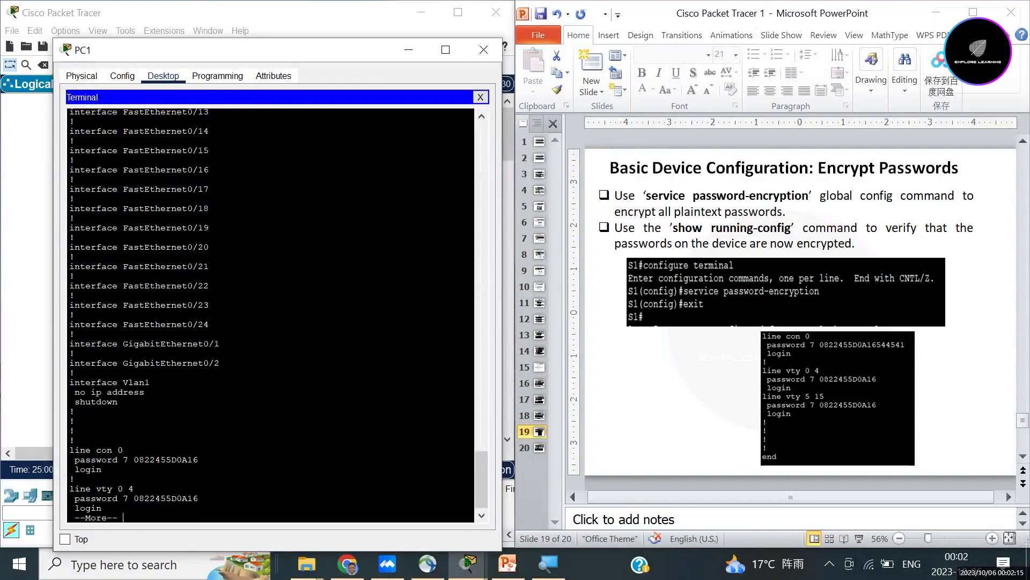
pyautogui.scroll(-1, 270, 316)
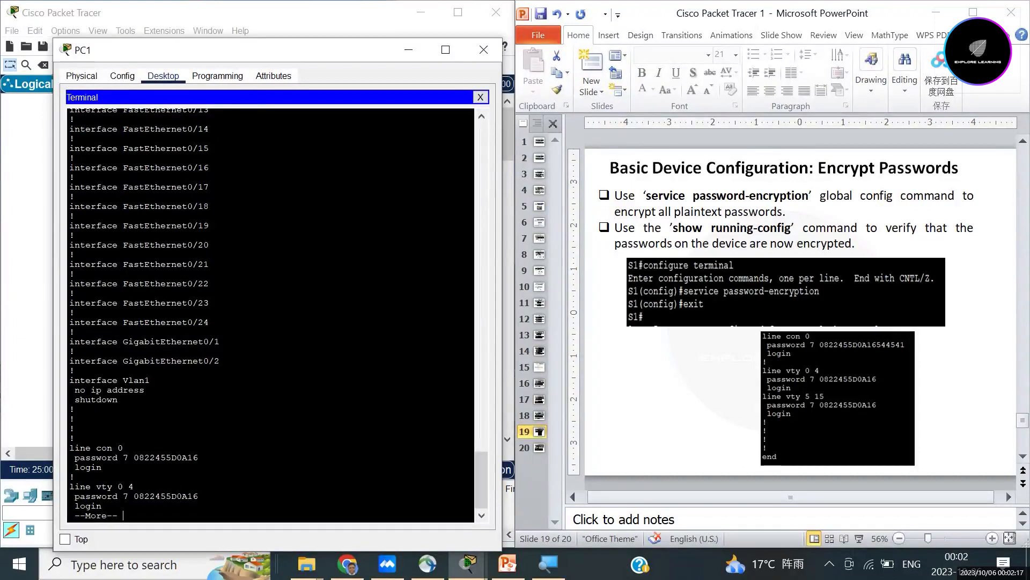
pyautogui.press('space')
pyautogui.scroll(2, 271, 316)
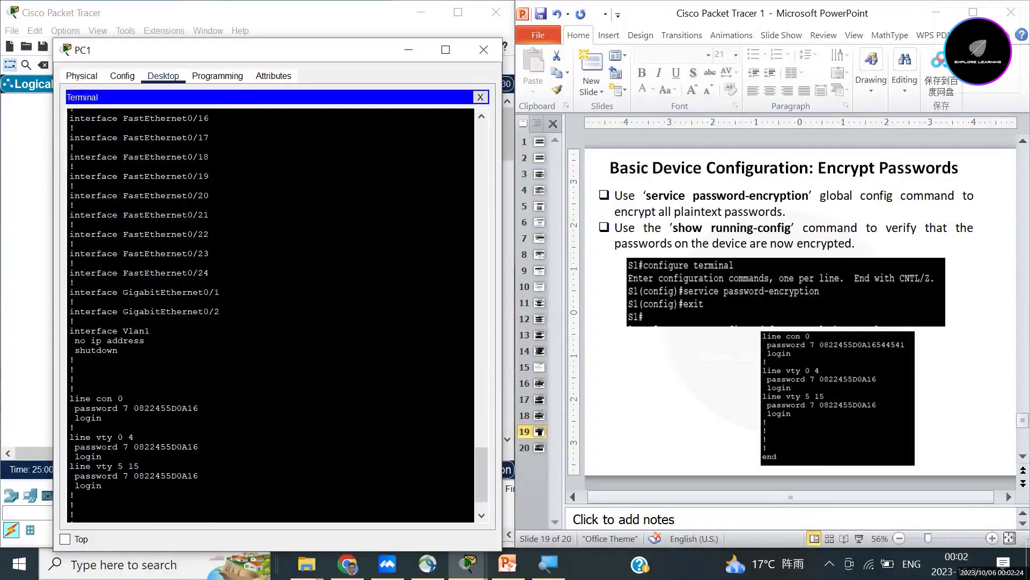
pyautogui.scroll(-1, 271, 316)
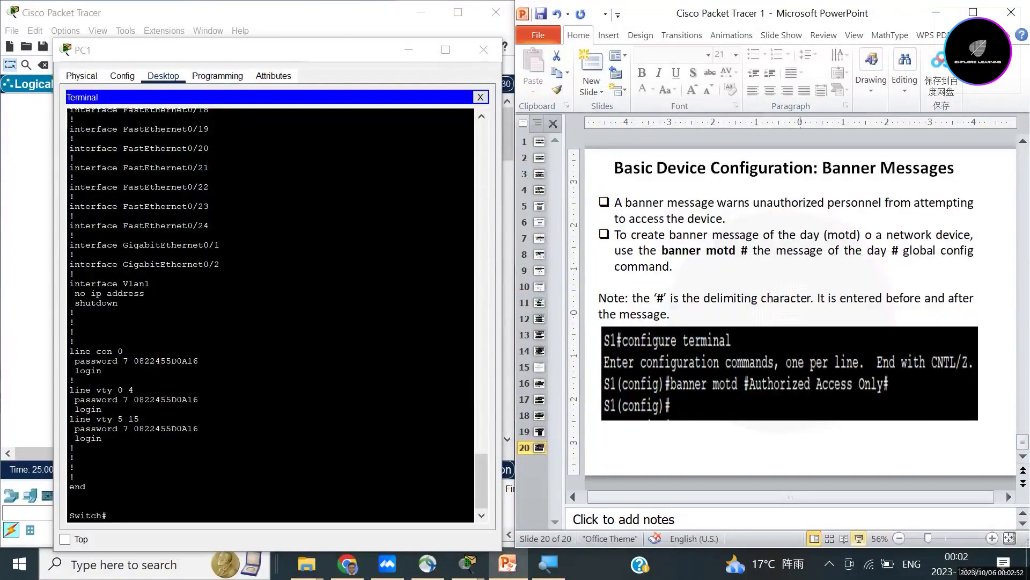
# Step: Switch to PowerPoint and present the Banner Messages slide through its banner motd bullet
pyautogui.click(859, 539)
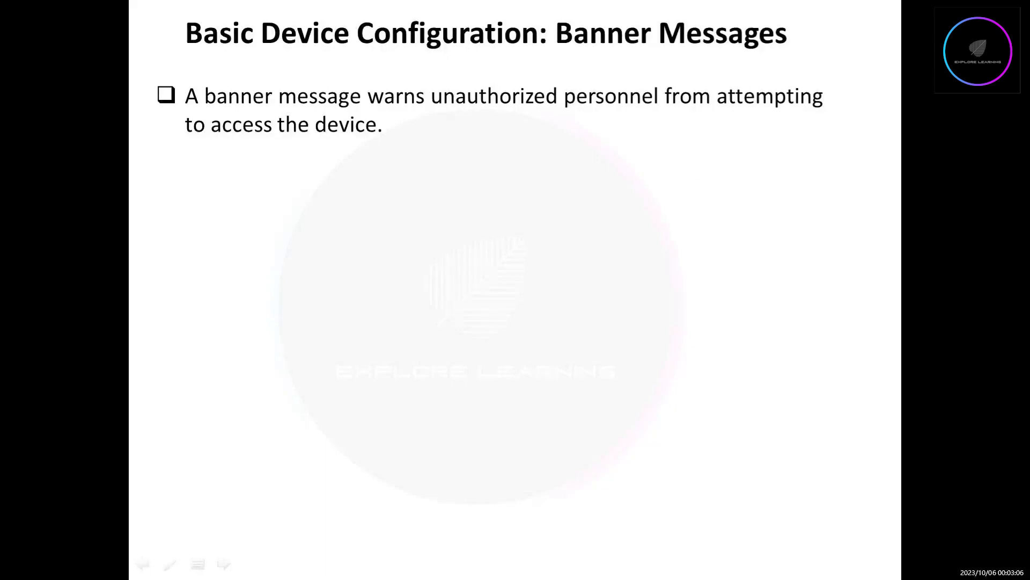
pyautogui.press('Right')
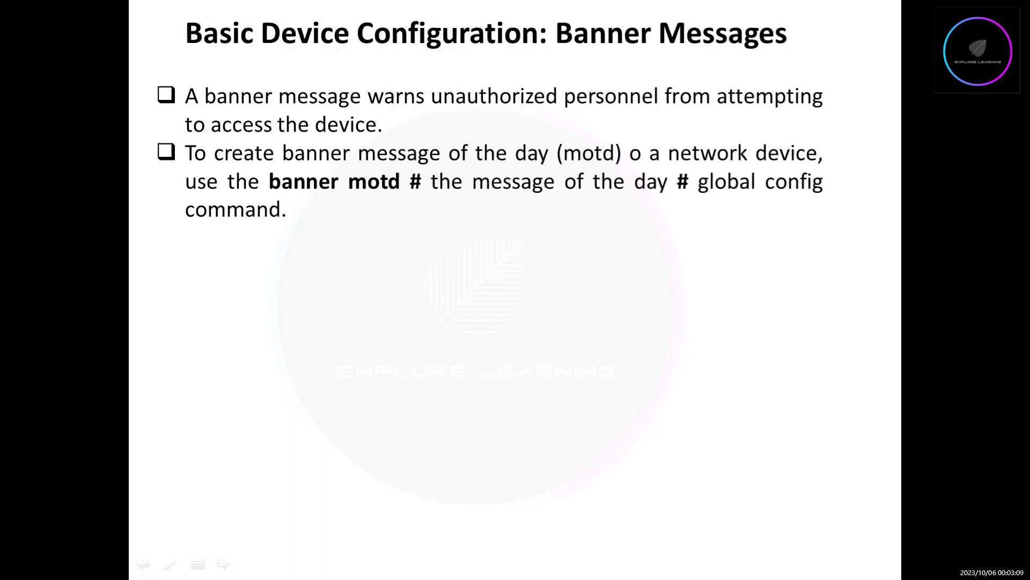
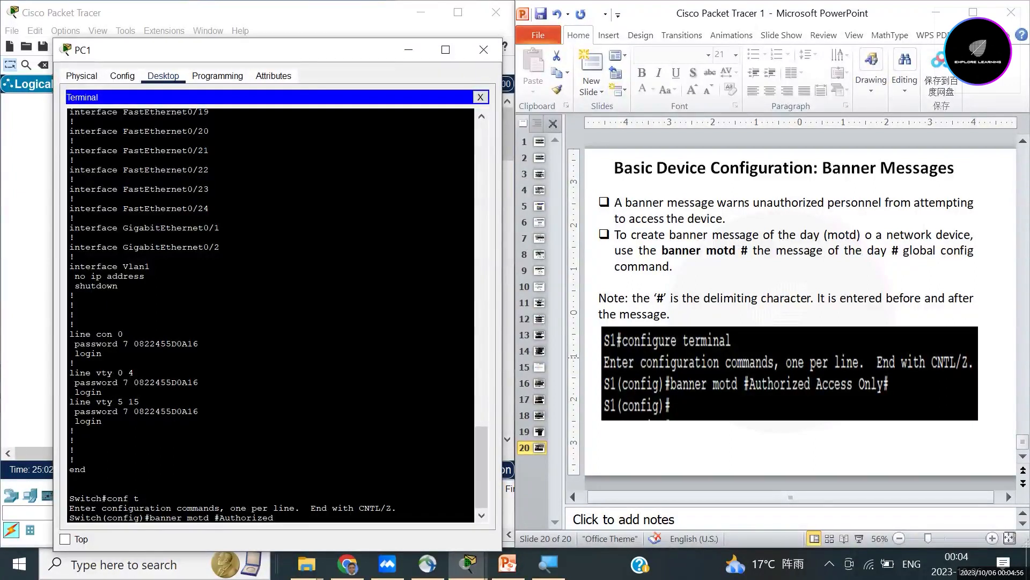
# Step: Complete the banner motd command on the switch so the message reads #Authorized Persons Only#
pyautogui.write('Persons Only#')
pyautogui.press('Return')
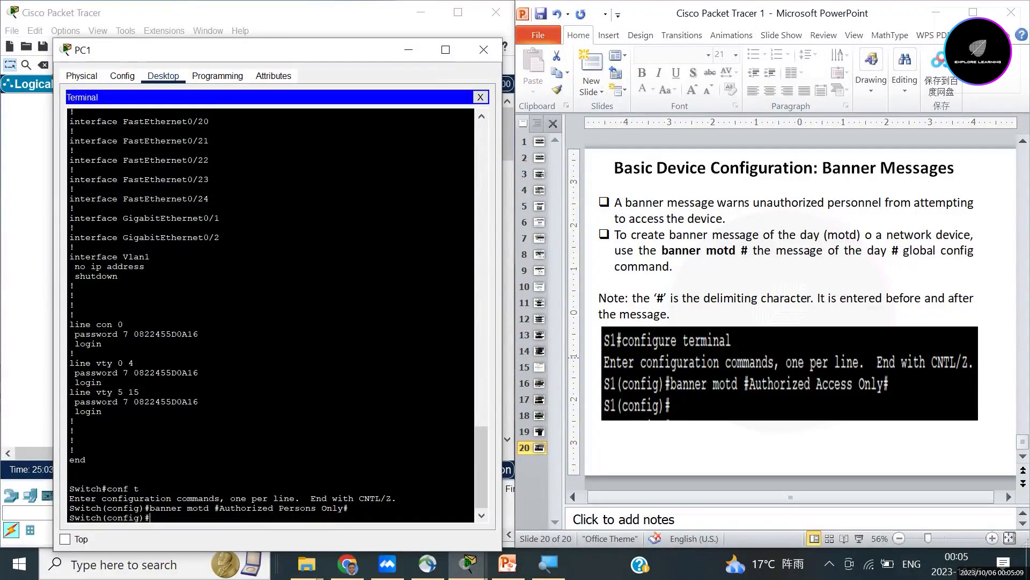
# Step: Exit global configuration mode and run show run to examine the banner motd line in the running configuration
pyautogui.write('exit')
pyautogui.press('Return')
pyautogui.write('show')
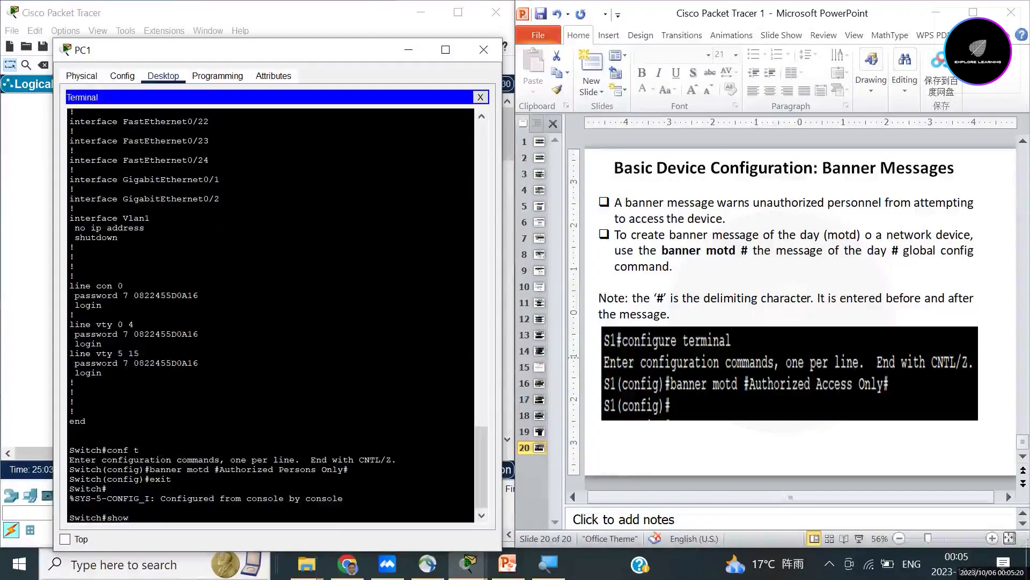
pyautogui.write(' run')
pyautogui.press('Return')
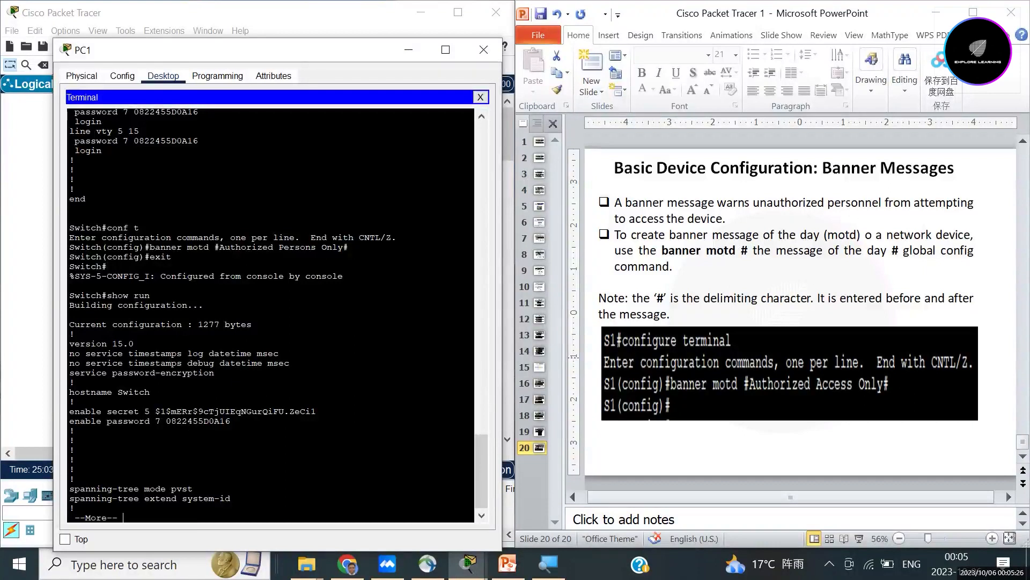
pyautogui.press('space')
pyautogui.press('space')
pyautogui.press('space')
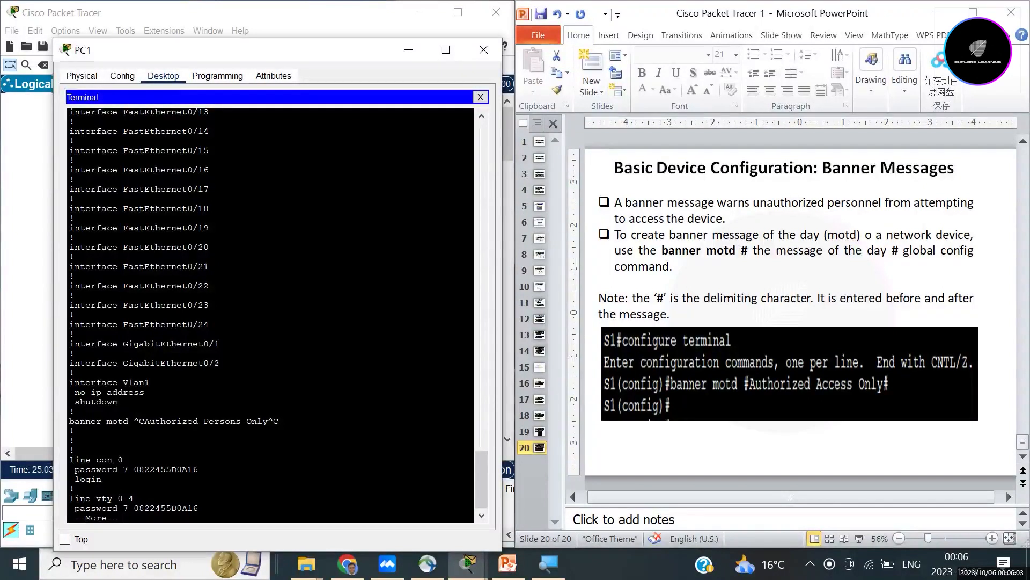
pyautogui.press('space')
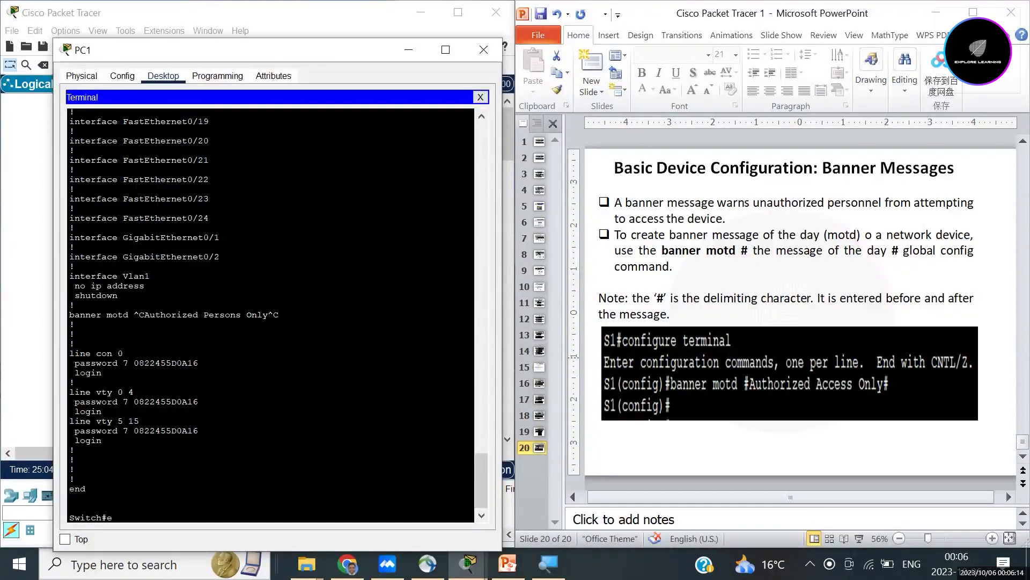
# Step: Exit the switch's console session and log back in past the banner with the console password
pyautogui.write('exit')
pyautogui.press('Return')
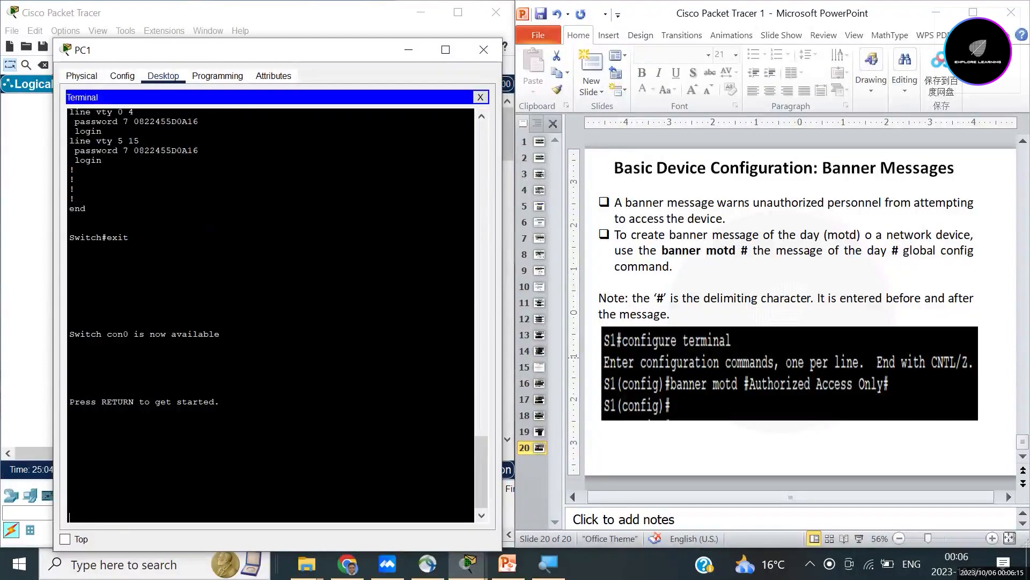
pyautogui.press('Return')
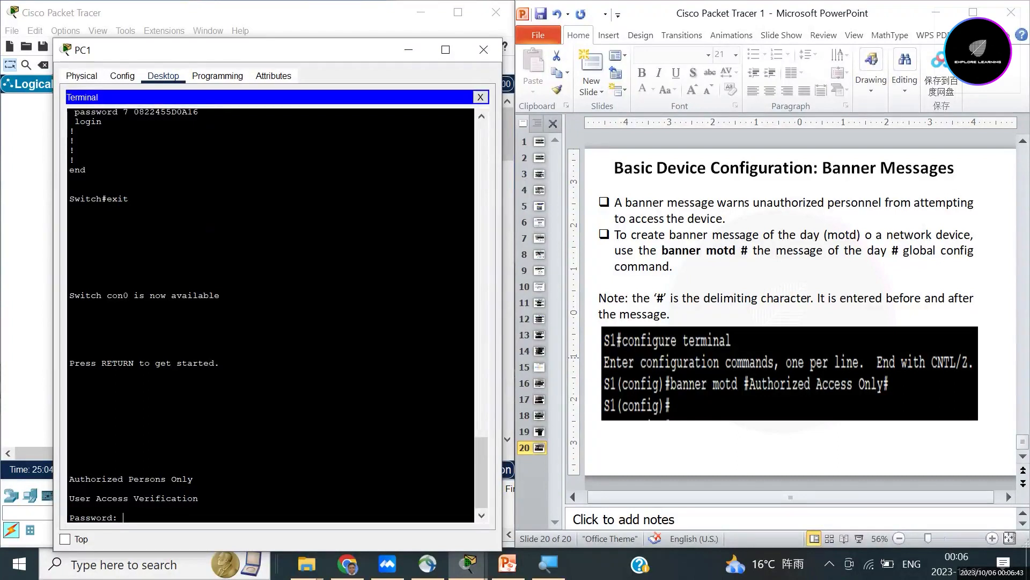
pyautogui.press('Return')
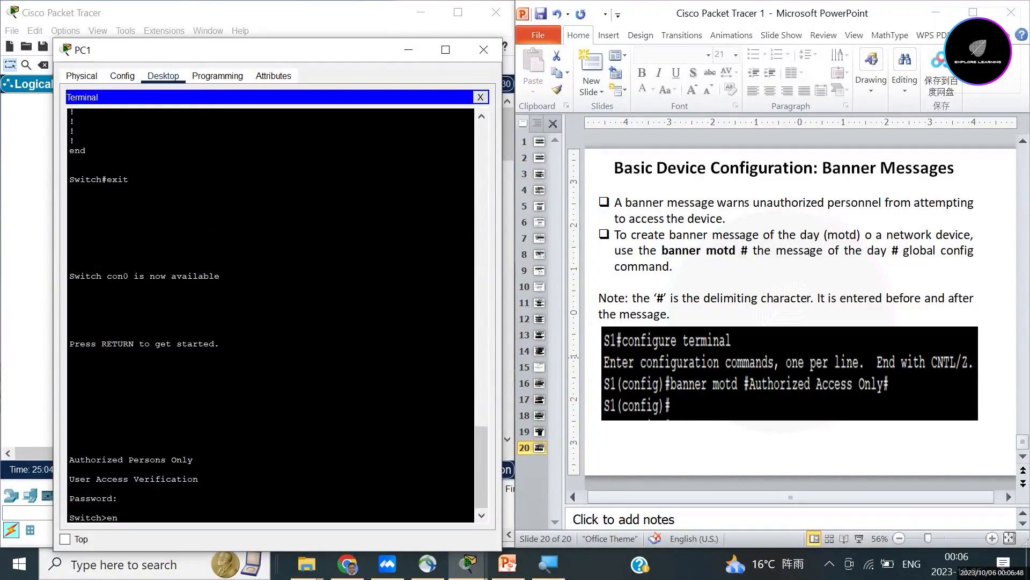
# Step: Enter privileged mode with en and supply the privileged-mode password
pyautogui.write('en')
pyautogui.press('Return')
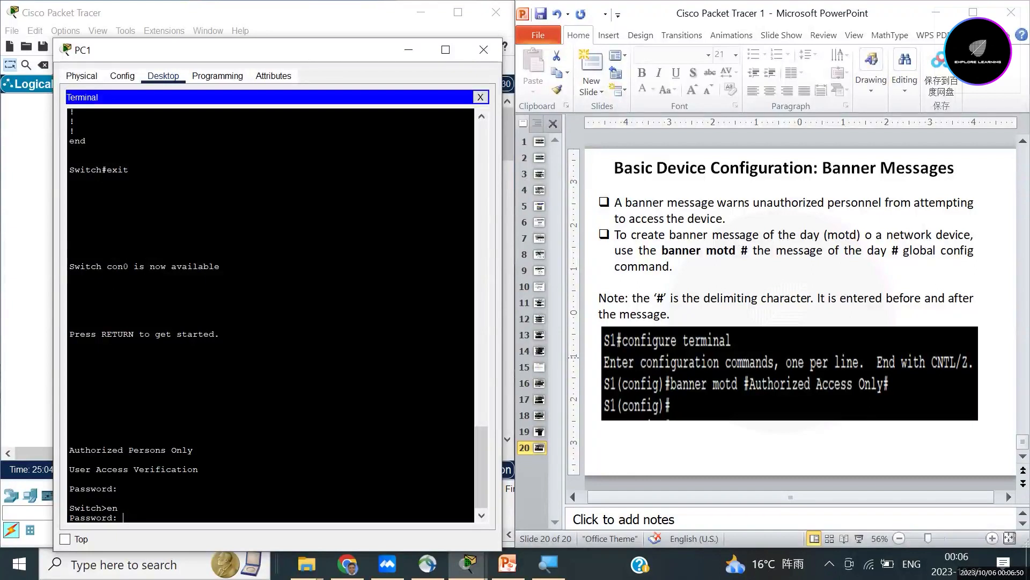
pyautogui.press('Return')
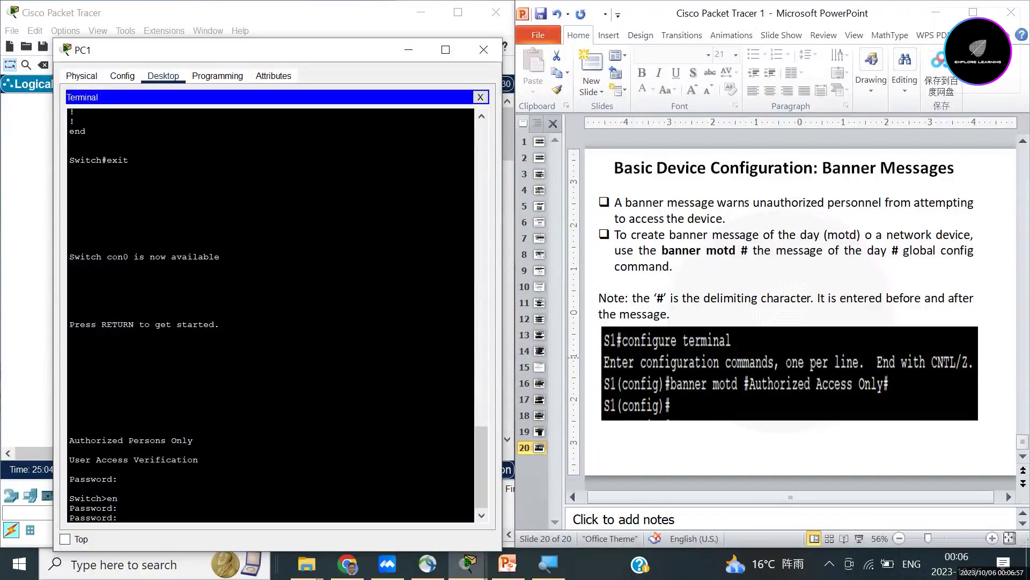
pyautogui.press('Return')
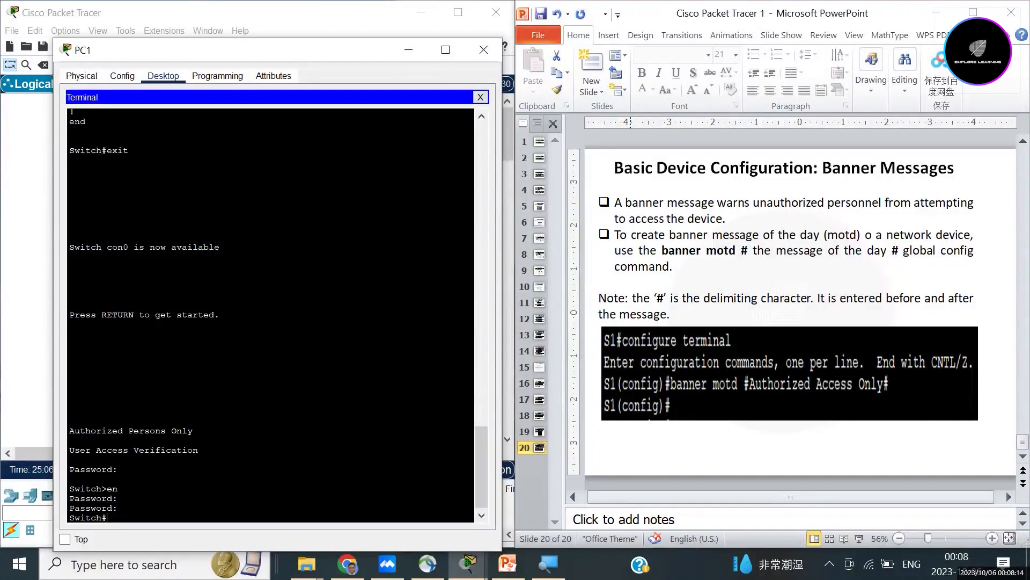
# Step: Enter global configuration mode with conf t and compose copy running-config startup-config at the prompt
pyautogui.write('conf')
pyautogui.write(' t')
pyautogui.press('Return')
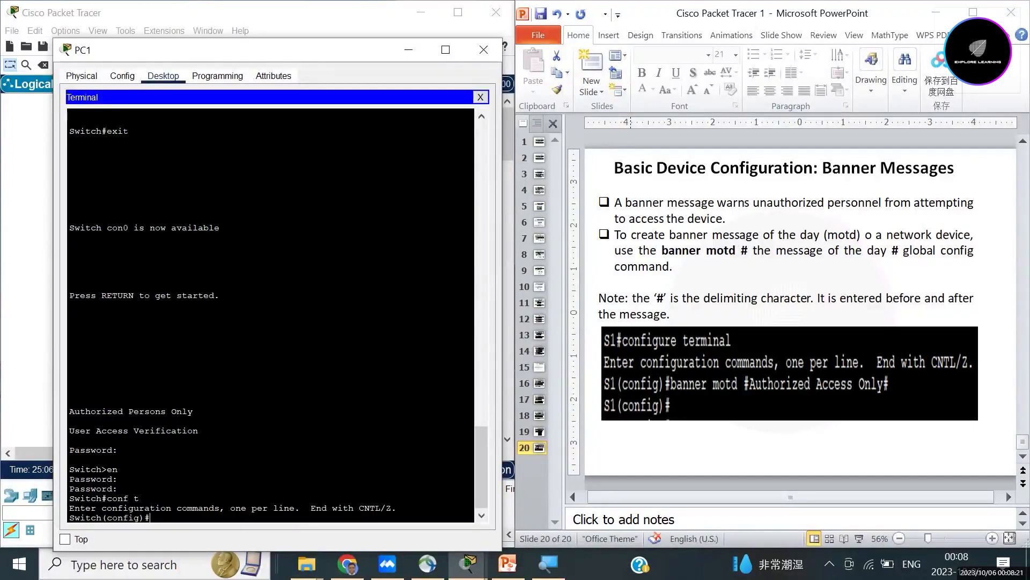
pyautogui.write('copy')
pyautogui.write('running')
pyautogui.press('Tab')
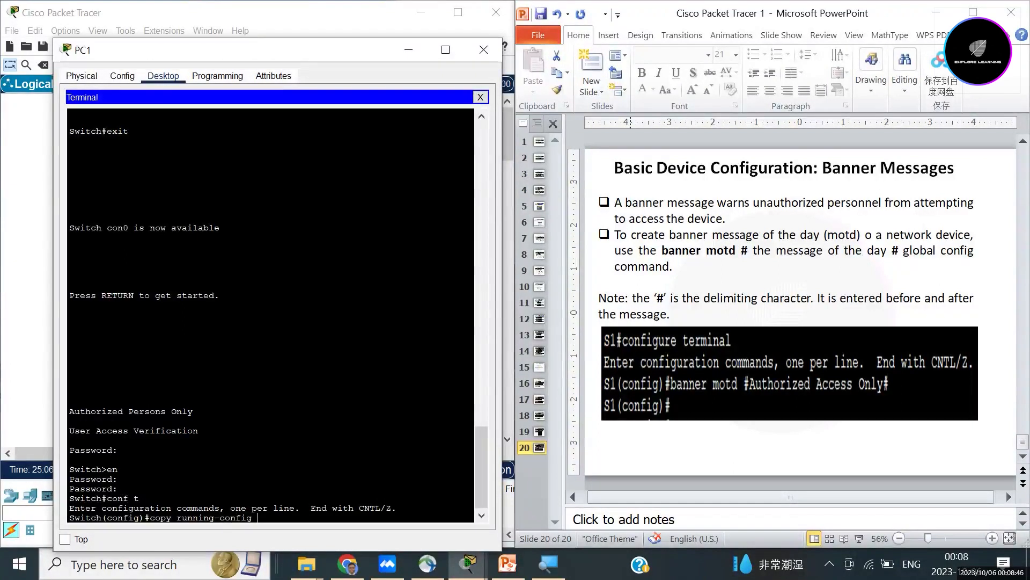
pyautogui.write('startup')
pyautogui.press('Tab')
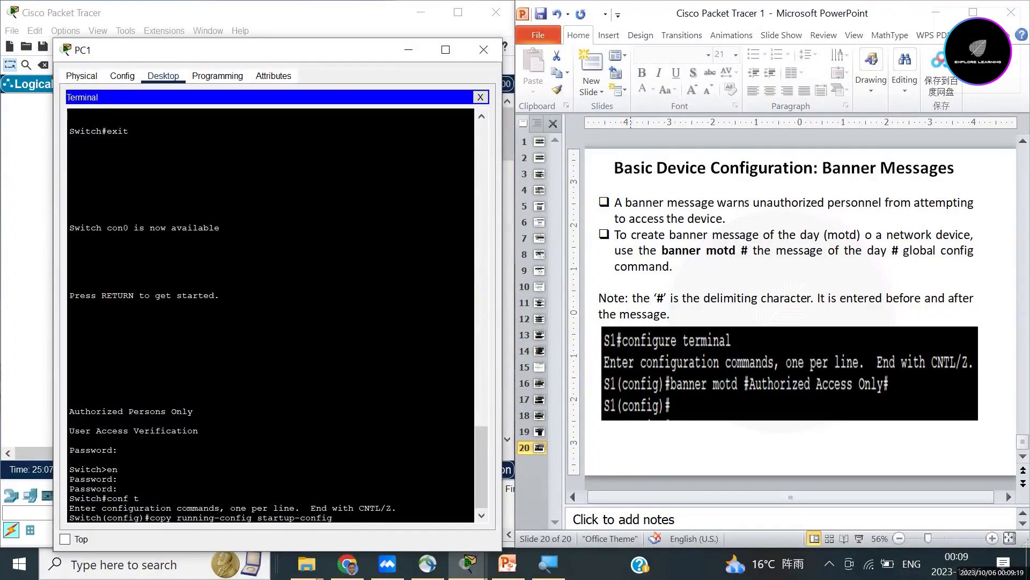
# Step: Replace the copy running-config part of the pending command with show and try running show startup-config in global configuration mode
pyautogui.click(263, 518)
pyautogui.write('\\')
pyautogui.press('BackSpace')
pyautogui.press('BackSpace')
pyautogui.press('BackSpace')
pyautogui.press('BackSpace')
pyautogui.press('BackSpace')
pyautogui.press('BackSpace')
pyautogui.press('BackSpace')
pyautogui.press('BackSpace')
pyautogui.press('BackSpace')
pyautogui.press('BackSpace')
pyautogui.press('BackSpace')
pyautogui.press('BackSpace')
pyautogui.press('BackSpace')
pyautogui.press('BackSpace')
pyautogui.press('BackSpace')
pyautogui.press('BackSpace')
pyautogui.press('BackSpace')
pyautogui.press('BackSpace')
pyautogui.press('BackSpace')
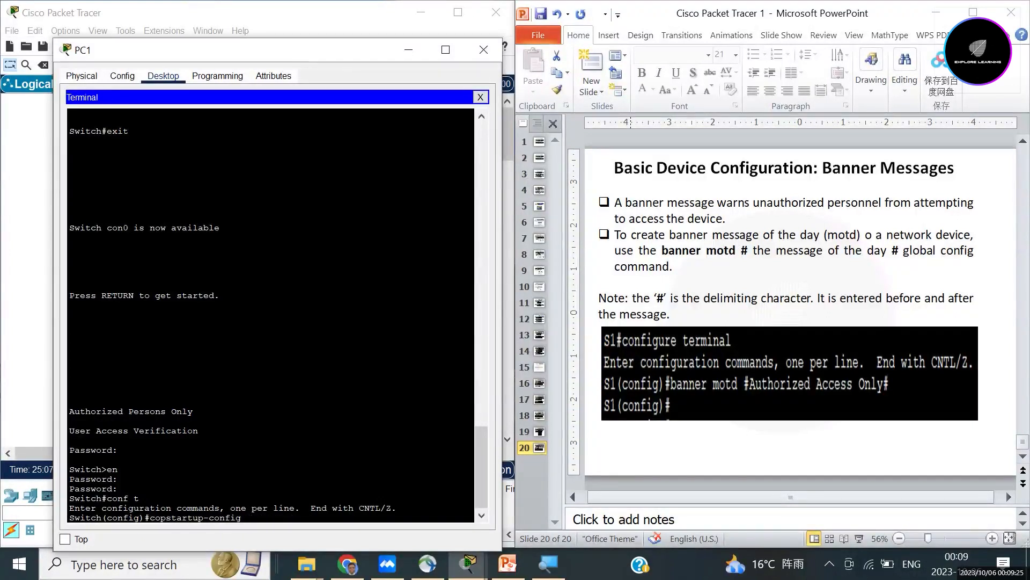
pyautogui.press('BackSpace')
pyautogui.press('BackSpace')
pyautogui.write('show')
pyautogui.press('Return')
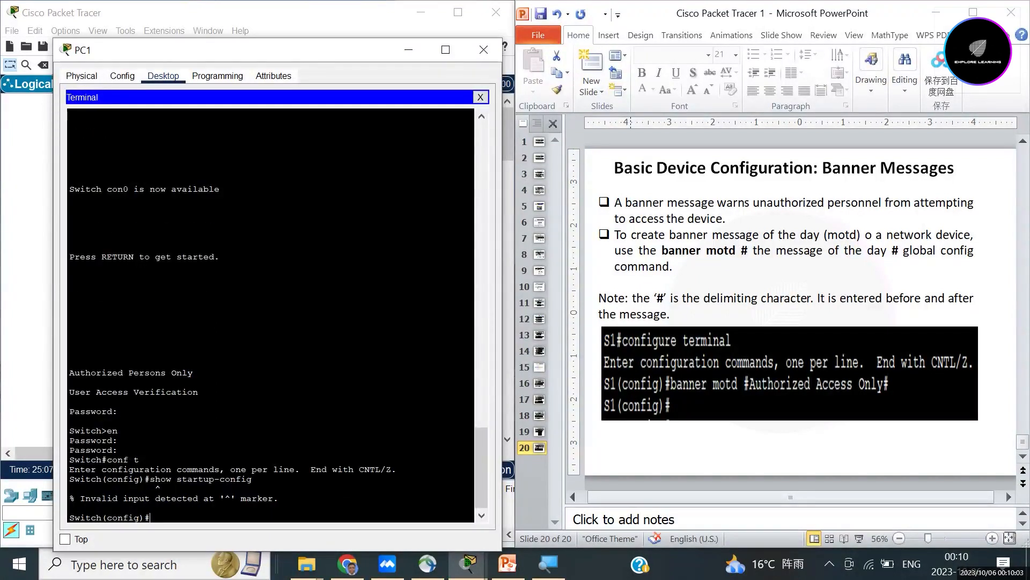
# Step: Exit global configuration mode and run show startup-config to check for a saved configuration
pyautogui.write('exit')
pyautogui.press('Return')
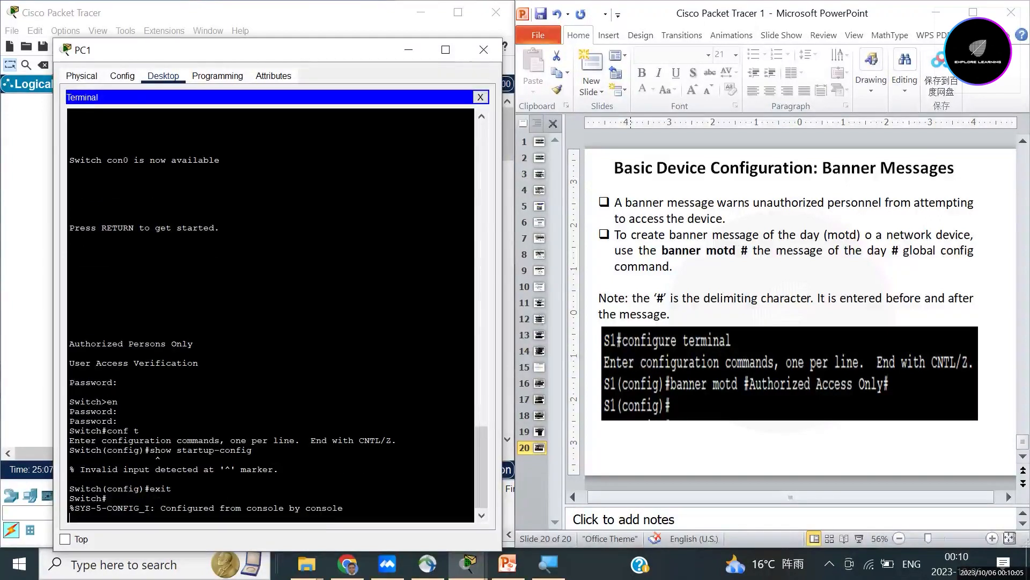
pyautogui.write('show')
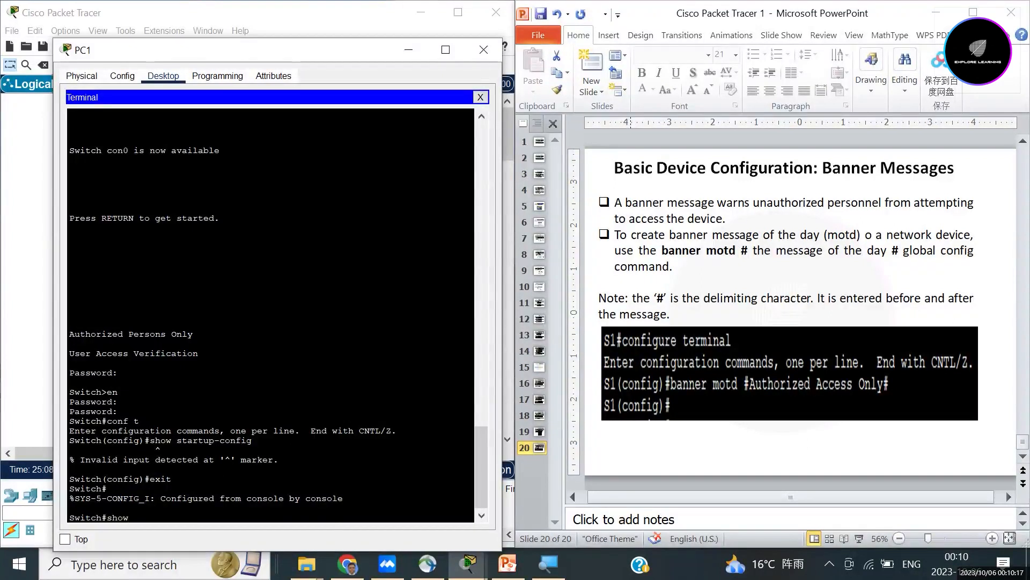
pyautogui.write('startup-config')
pyautogui.press('Return')
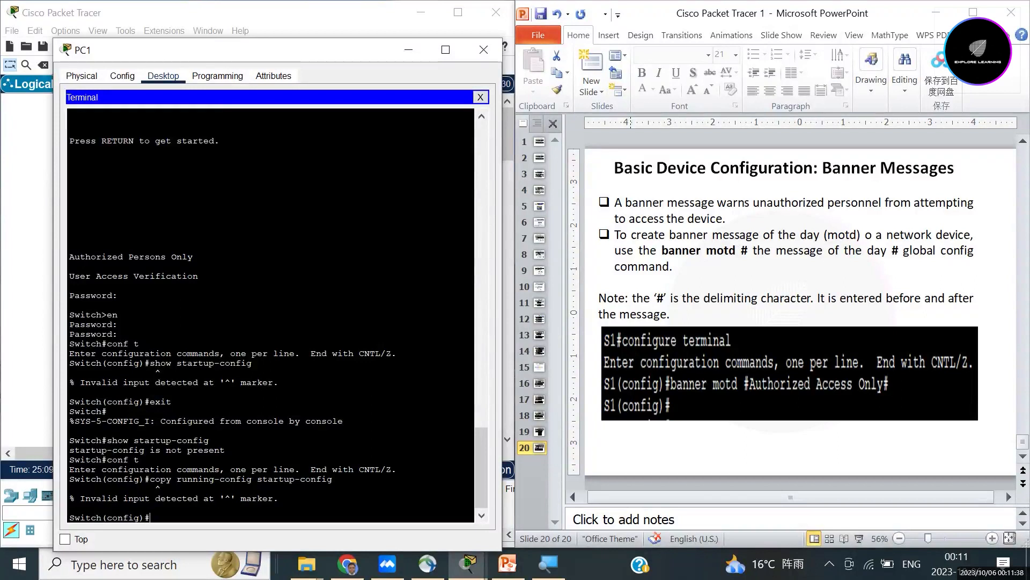
# Step: Exit to privileged mode and save the configuration with copy running-config startup-config, accepting the default destination filename
pyautogui.write('it')
pyautogui.press('Return')
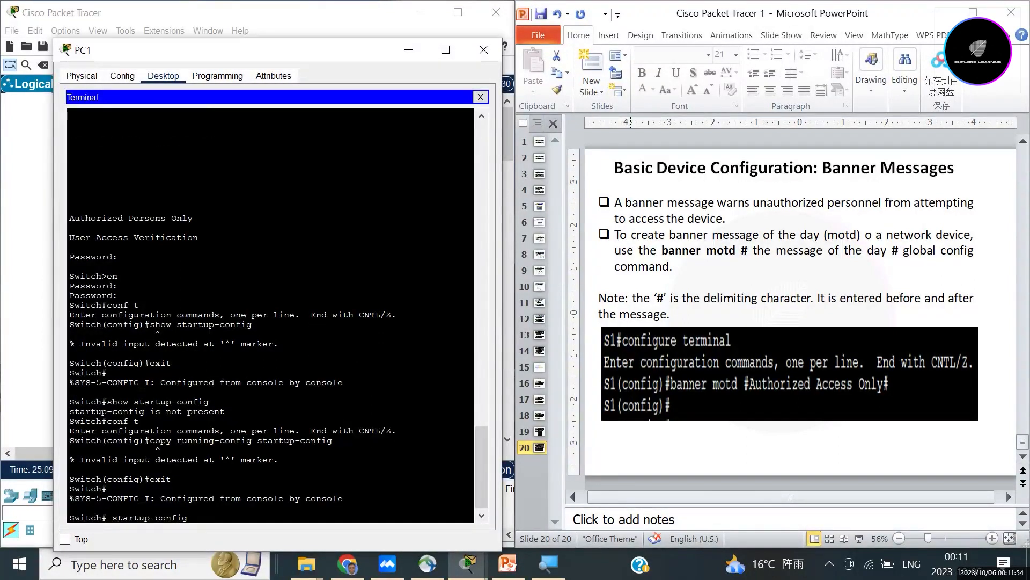
pyautogui.write('copy running')
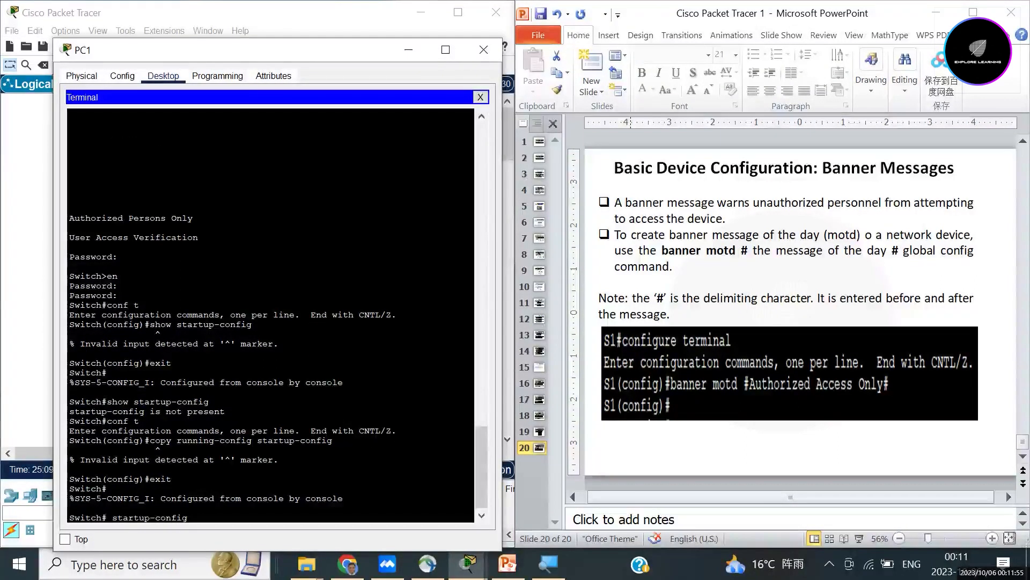
pyautogui.write('-config')
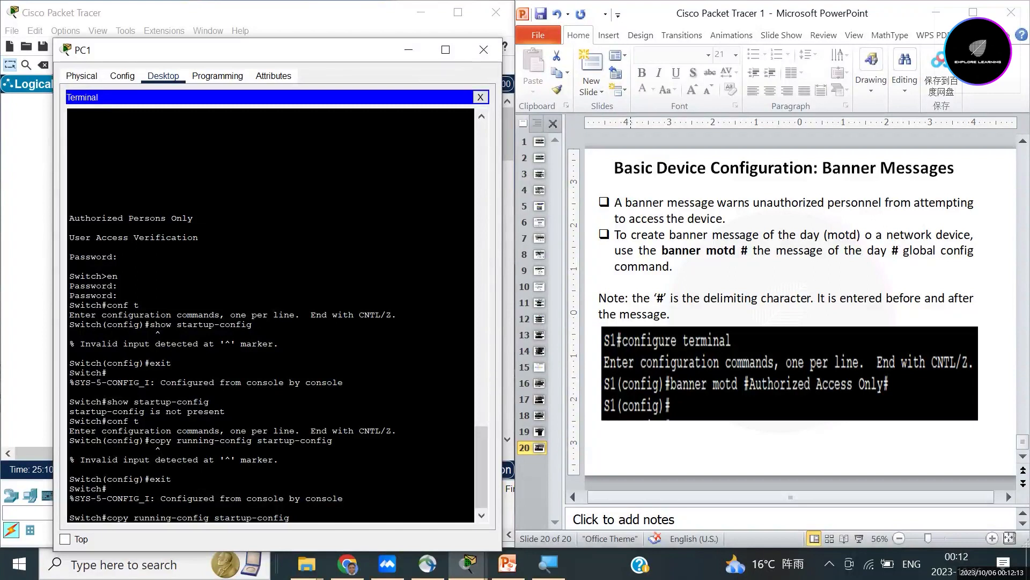
pyautogui.press('Return')
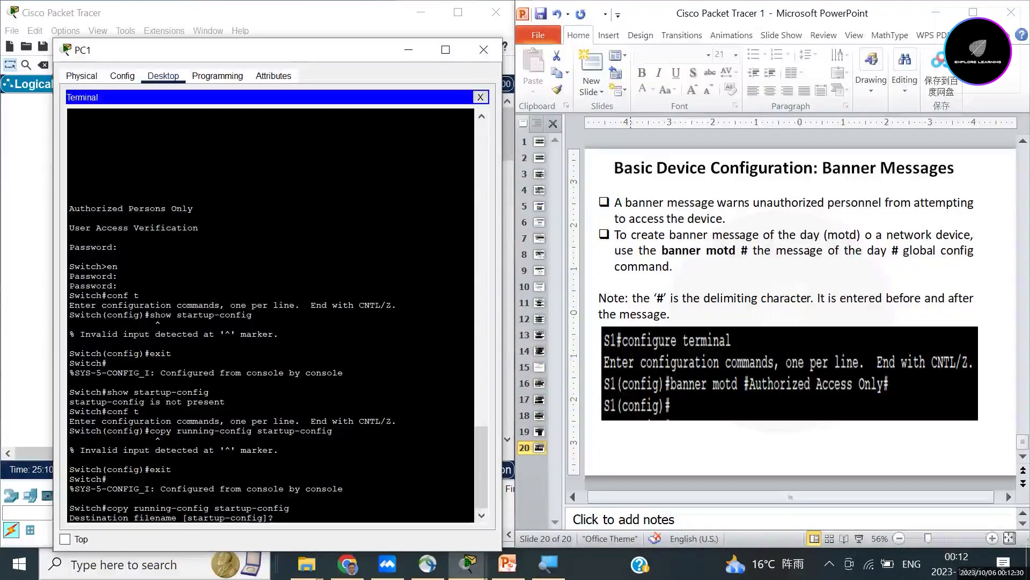
pyautogui.press('Return')
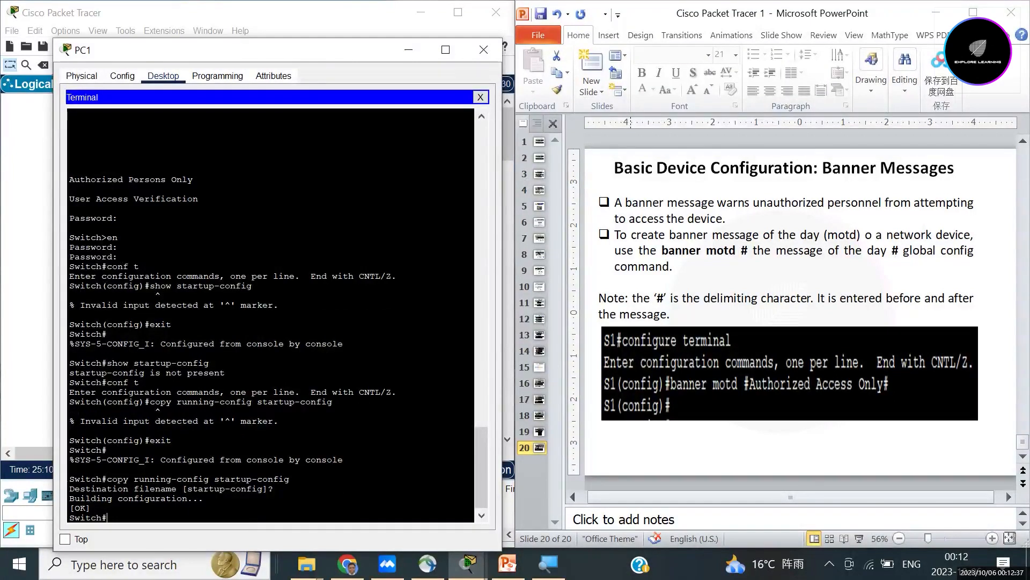
# Step: Run show startup-config and page through the whole listing to examine the saved passwords, banner and line settings
pyautogui.write('show startup-config')
pyautogui.moveTo(106, 518); pyautogui.dragTo(210, 517)
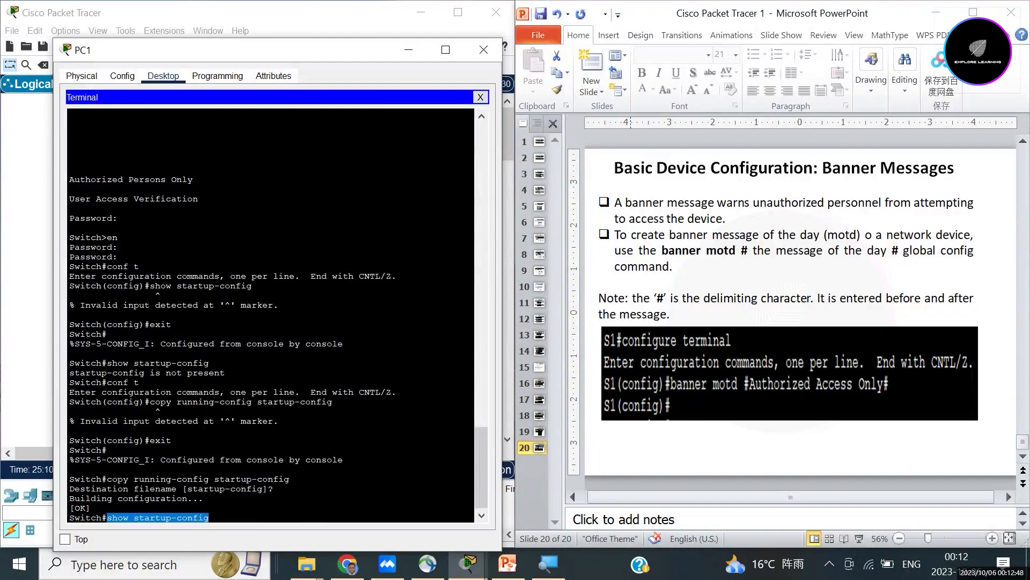
pyautogui.click(209, 518)
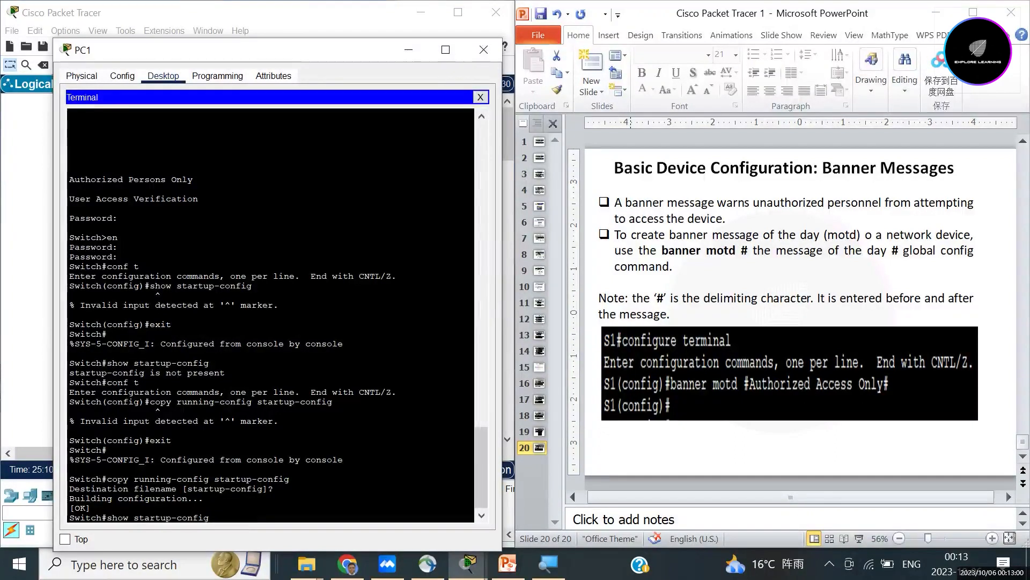
pyautogui.press('Return')
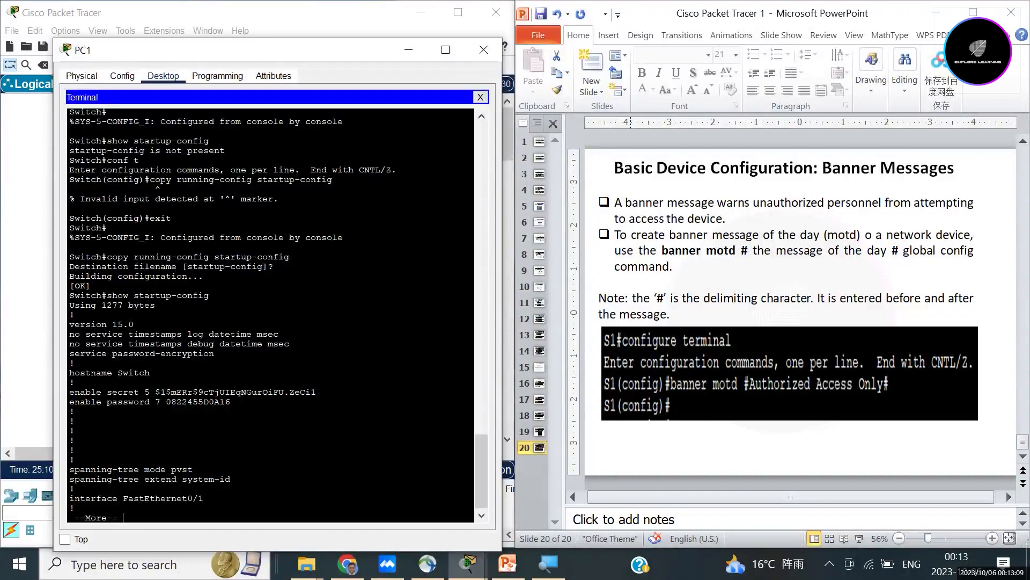
pyautogui.press('Return')
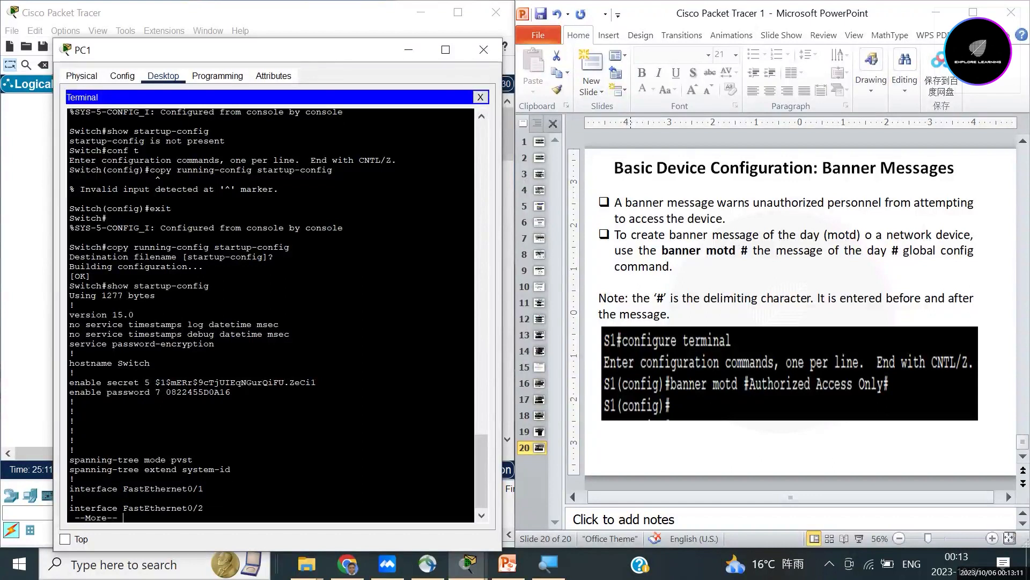
pyautogui.press('space')
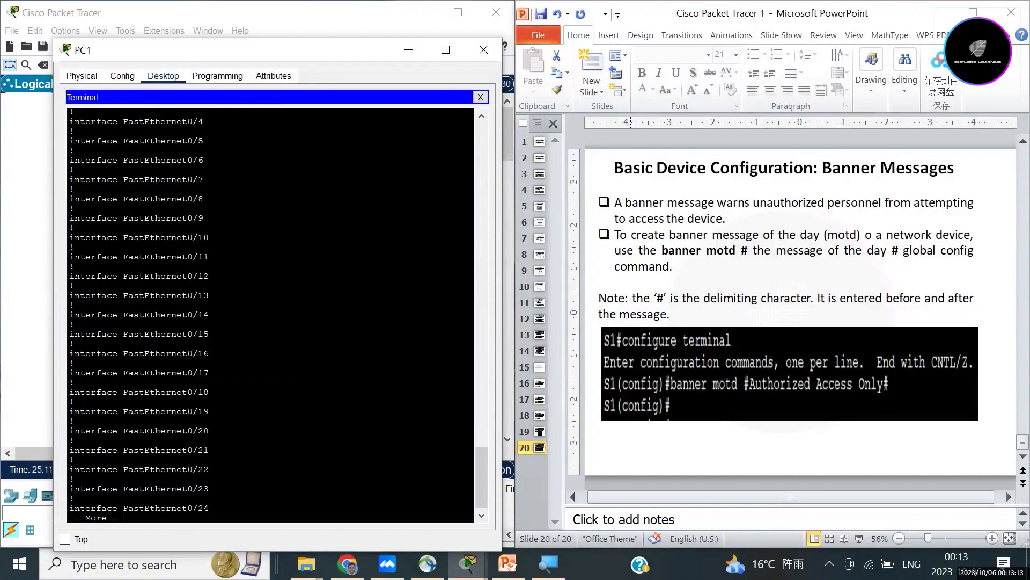
pyautogui.press('space')
pyautogui.press('space')
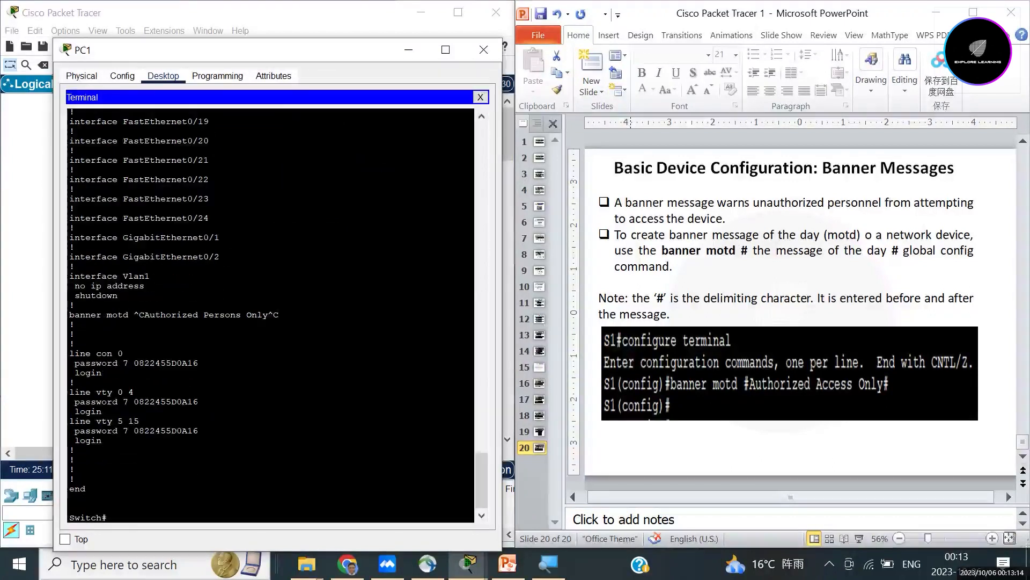